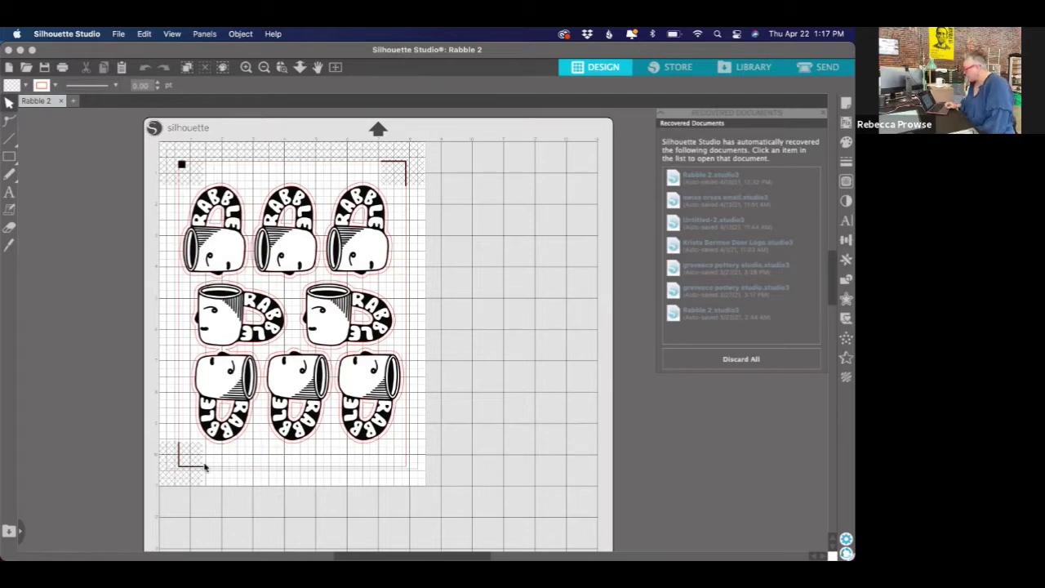
- Create a new blank document and search the recent files in Finder for "rabble"
{"action": "left_click", "coordinate": [73, 101]}
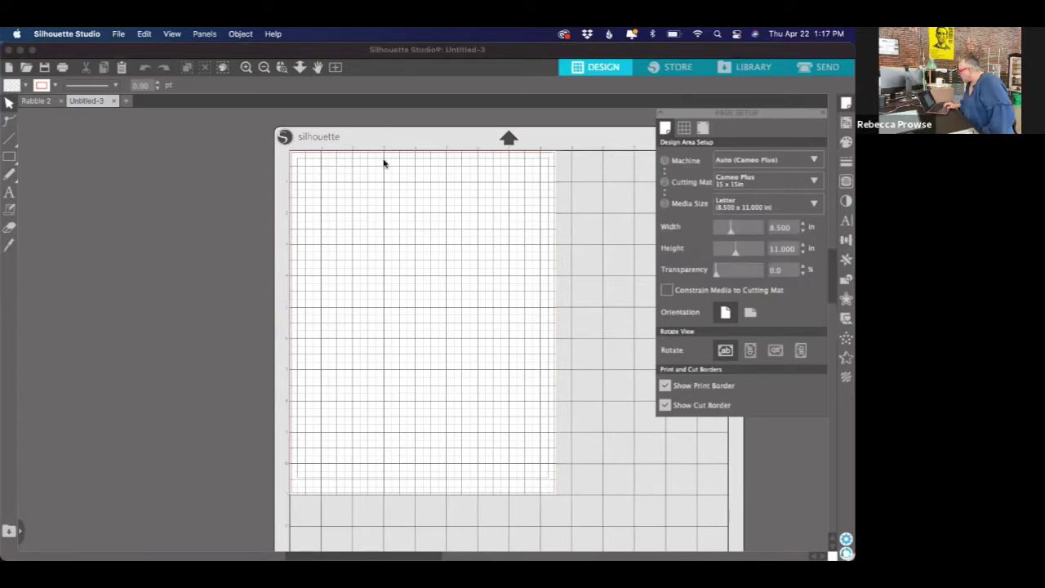
{"action": "mouse_move", "coordinate": [4, 167]}
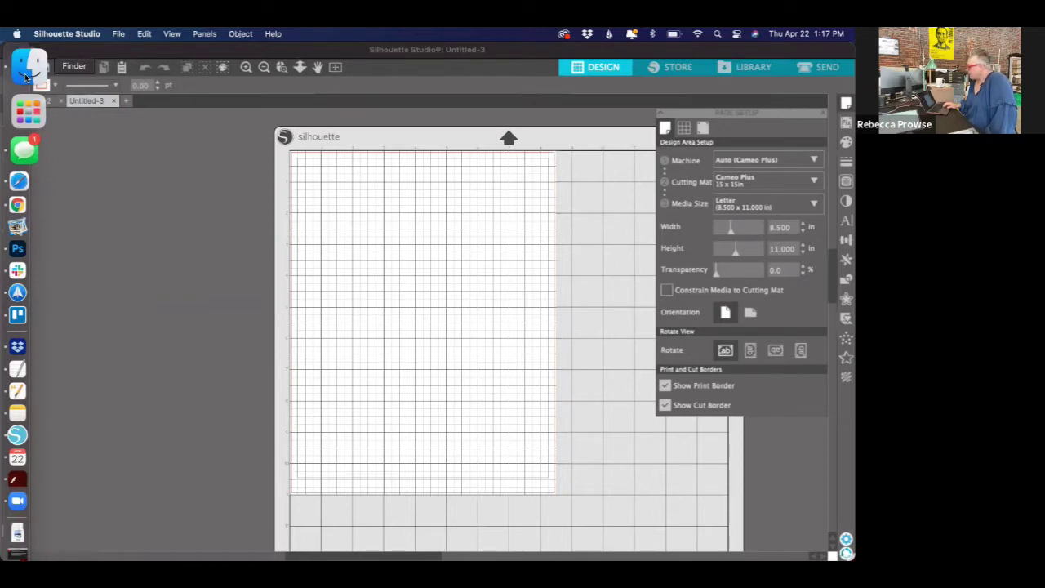
{"action": "left_click", "coordinate": [26, 78]}
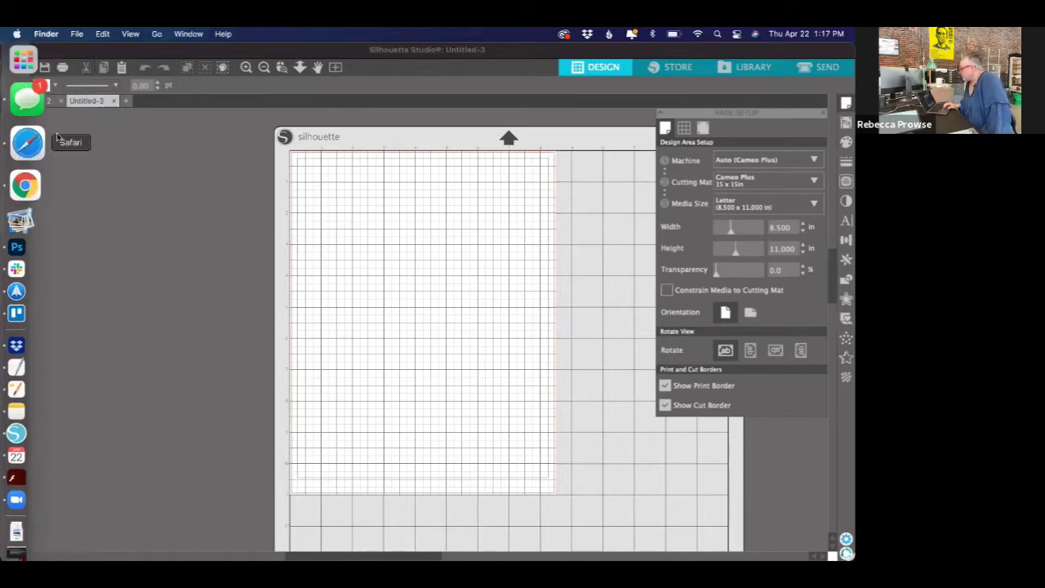
{"action": "scroll", "coordinate": [439, 397], "scroll_direction": "down", "scroll_amount": 15}
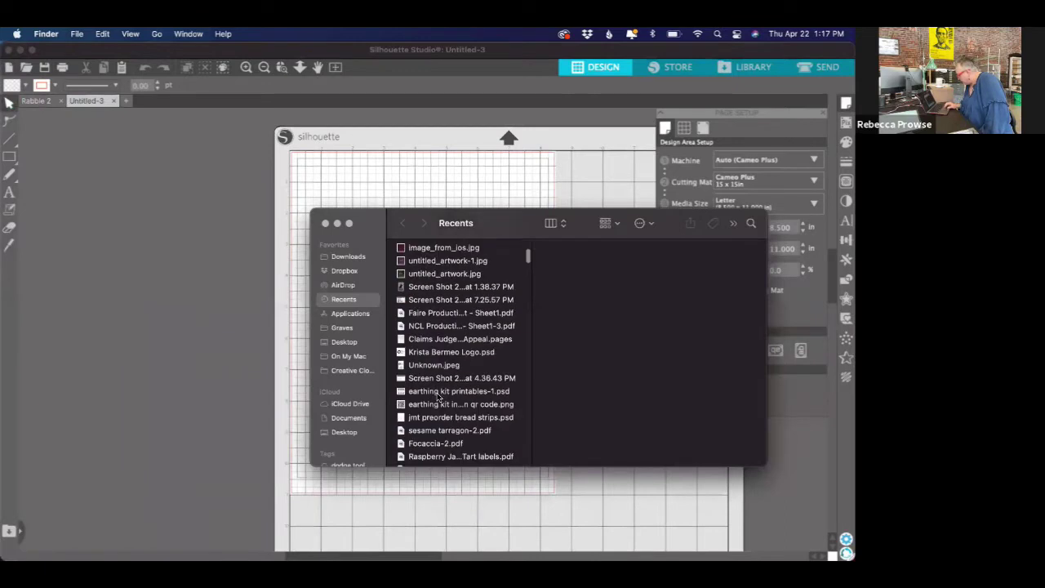
{"action": "left_click", "coordinate": [752, 223]}
{"action": "type", "text": "rabble"}
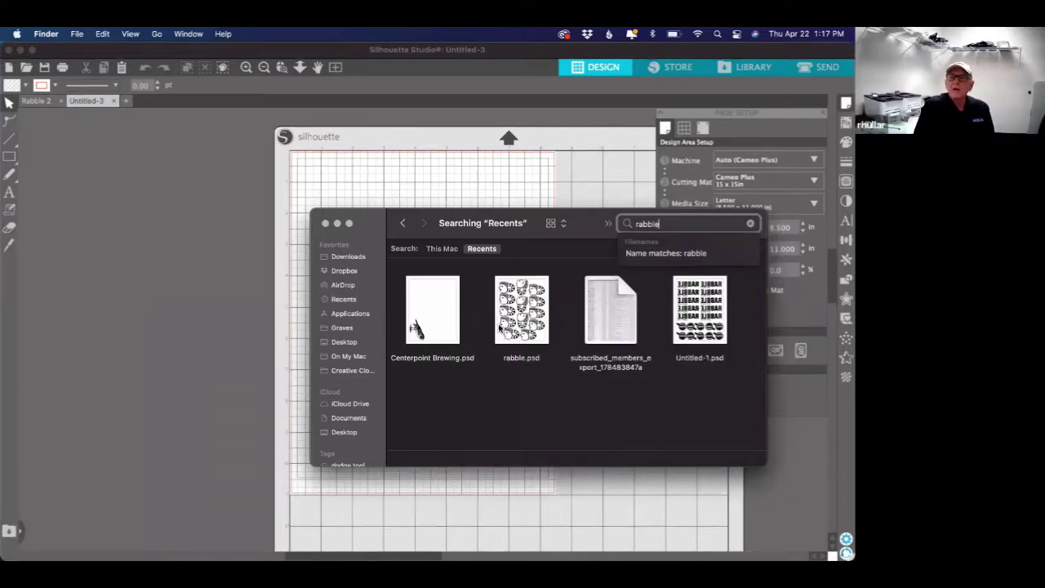
- Import Centerpoint Brewing.psd from the Finder search results into the new blank document
{"action": "left_click_drag", "start_coordinate": [414, 319], "coordinate": [329, 182]}
{"action": "left_click_drag", "start_coordinate": [390, 223], "coordinate": [405, 236]}
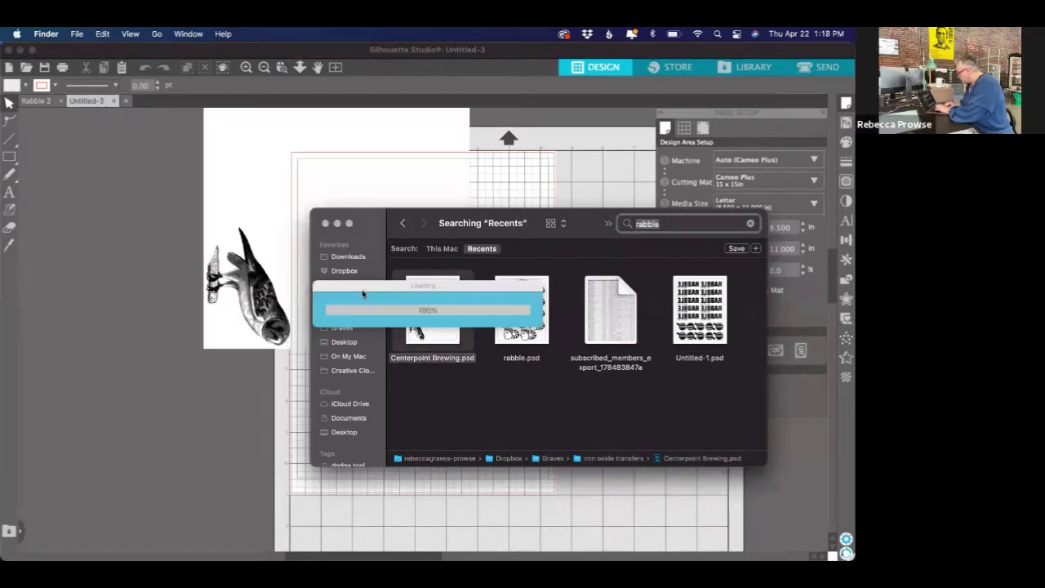
{"action": "left_click", "coordinate": [276, 159]}
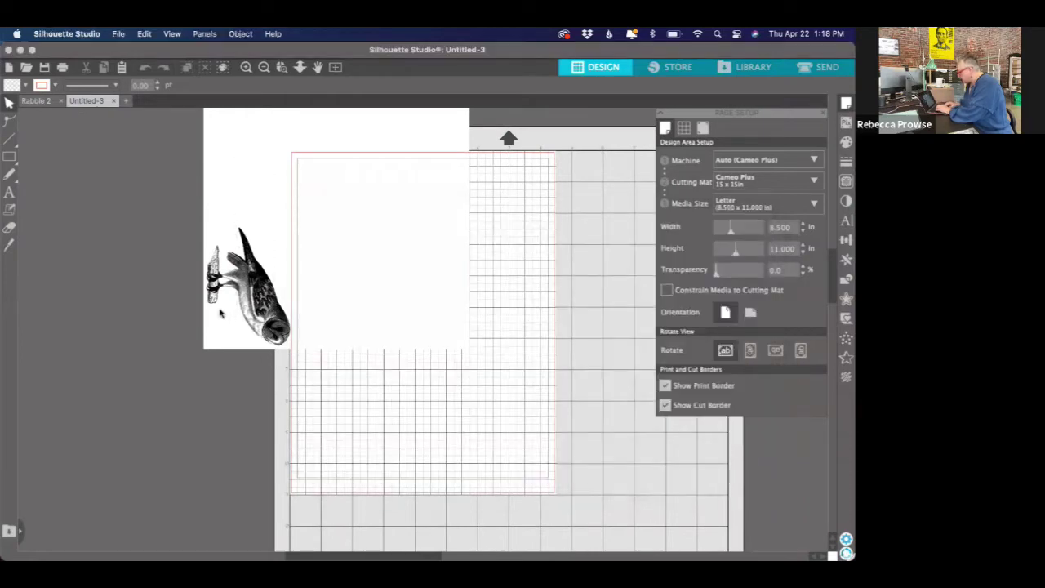
- Create another blank document and open the Graves folder in Finder
{"action": "left_click", "coordinate": [127, 101]}
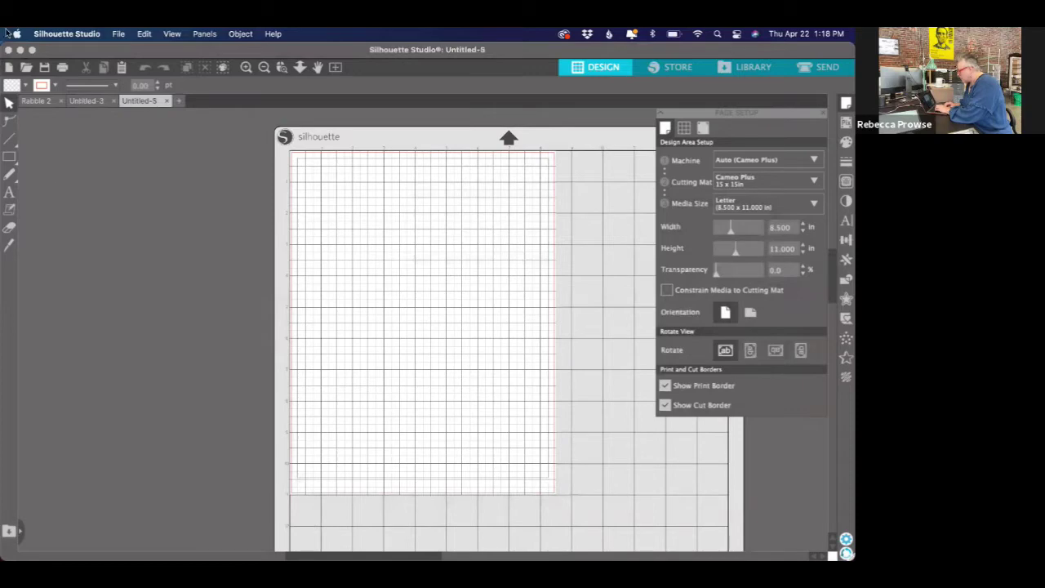
{"action": "key", "text": "ctrl+Up"}
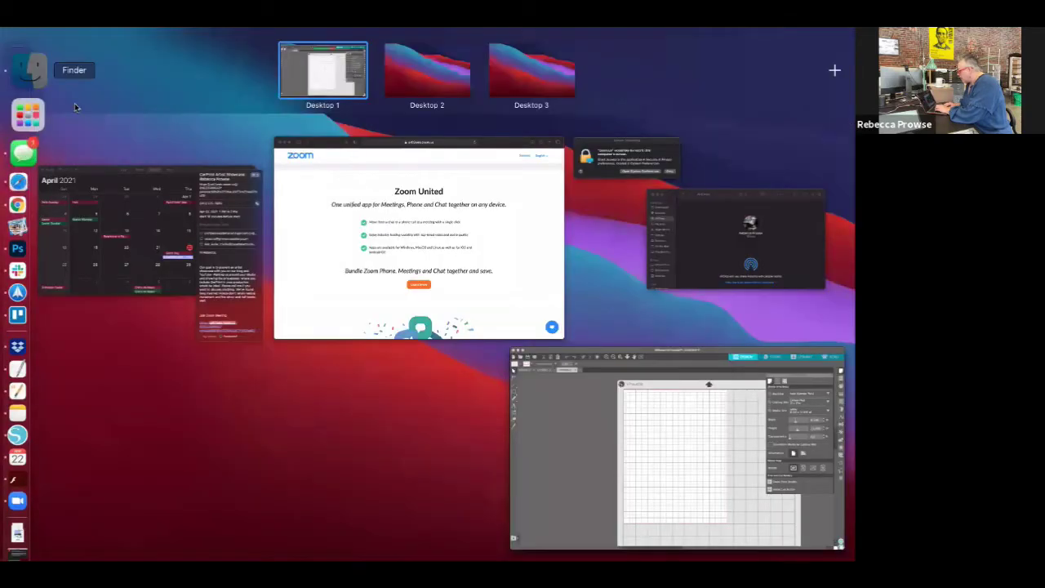
{"action": "key", "text": "Escape"}
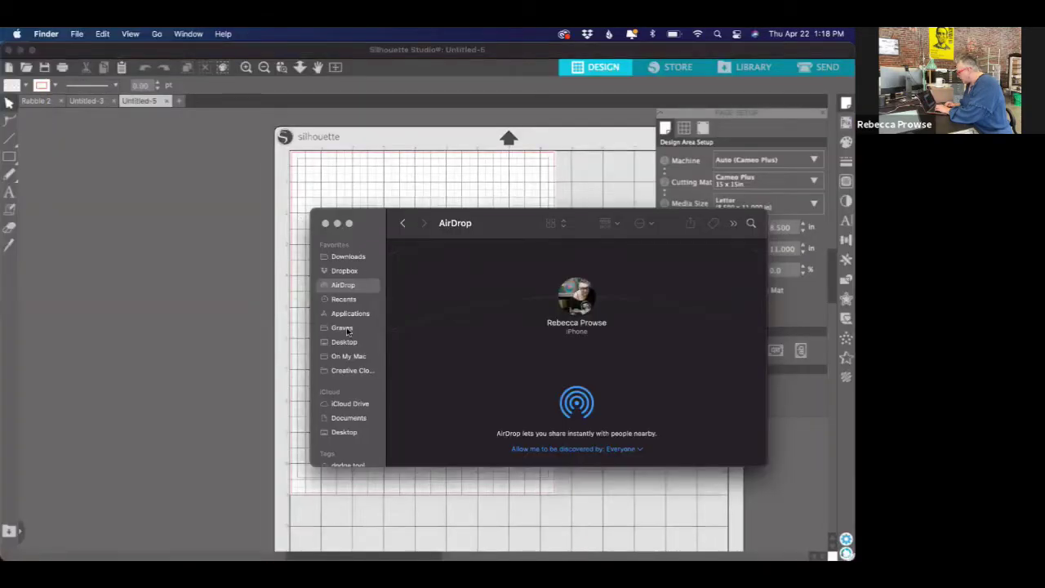
{"action": "left_click", "coordinate": [343, 328]}
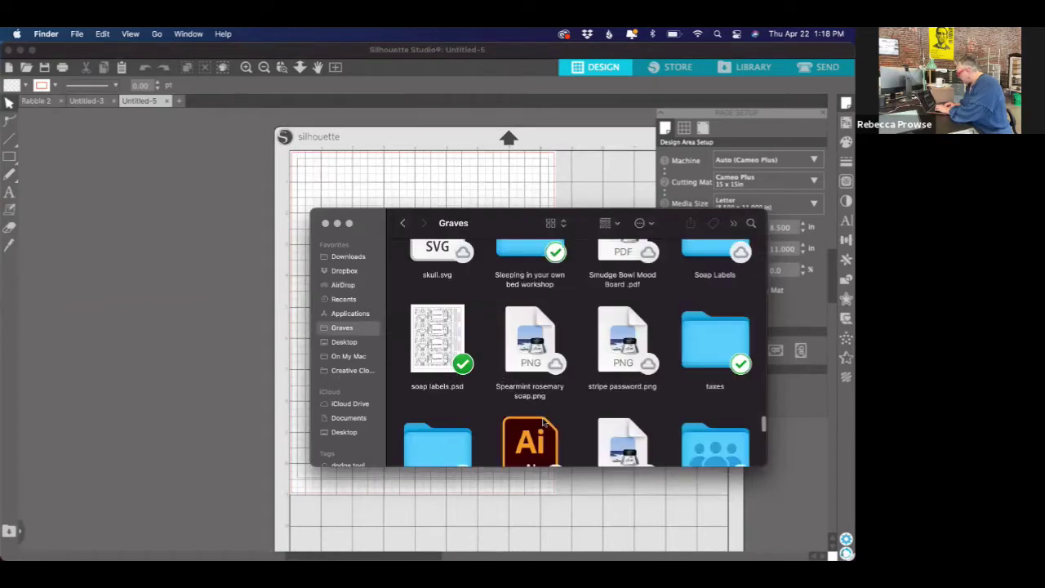
- Find and open the "iron oxide transfers" folder inside Graves
{"action": "scroll", "coordinate": [542, 421], "scroll_direction": "up", "scroll_amount": 5}
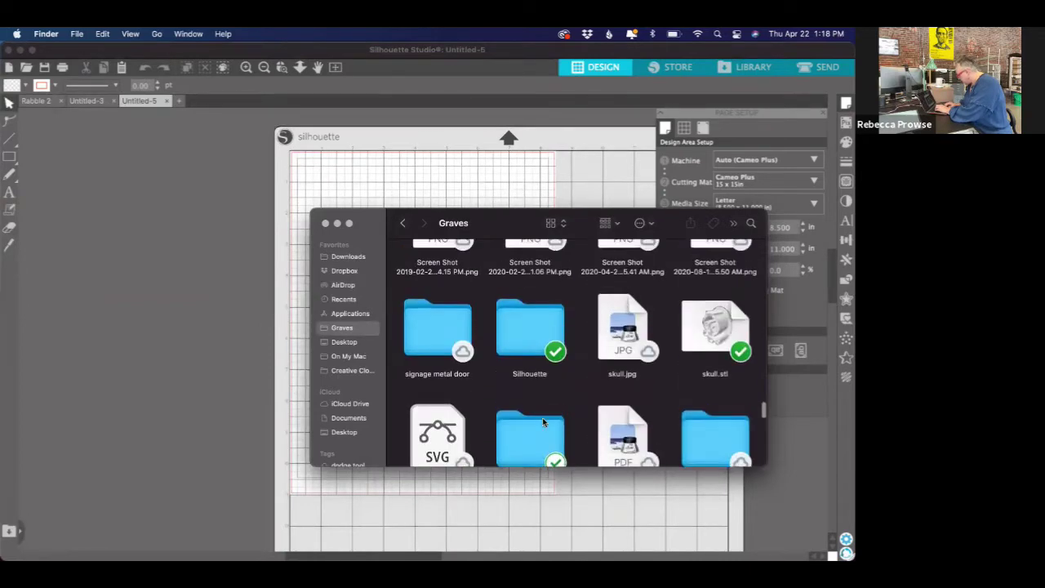
{"action": "scroll", "coordinate": [542, 421], "scroll_direction": "up", "scroll_amount": 10}
{"action": "scroll", "coordinate": [543, 422], "scroll_direction": "up", "scroll_amount": 8}
{"action": "scroll", "coordinate": [543, 422], "scroll_direction": "up", "scroll_amount": 8}
{"action": "scroll", "coordinate": [542, 422], "scroll_direction": "up", "scroll_amount": 4}
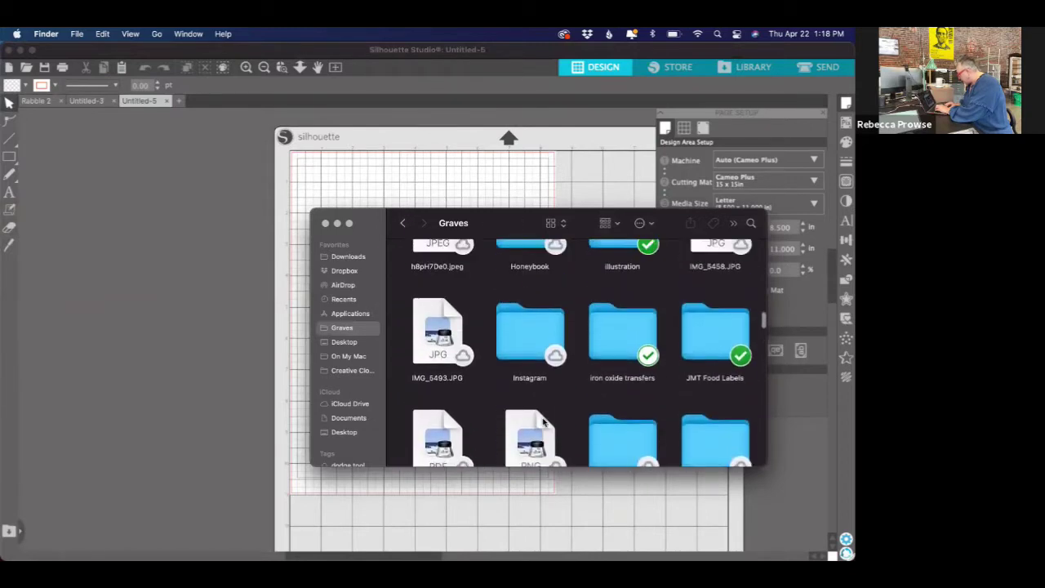
{"action": "left_click", "coordinate": [621, 367]}
{"action": "double_click", "coordinate": [598, 364]}
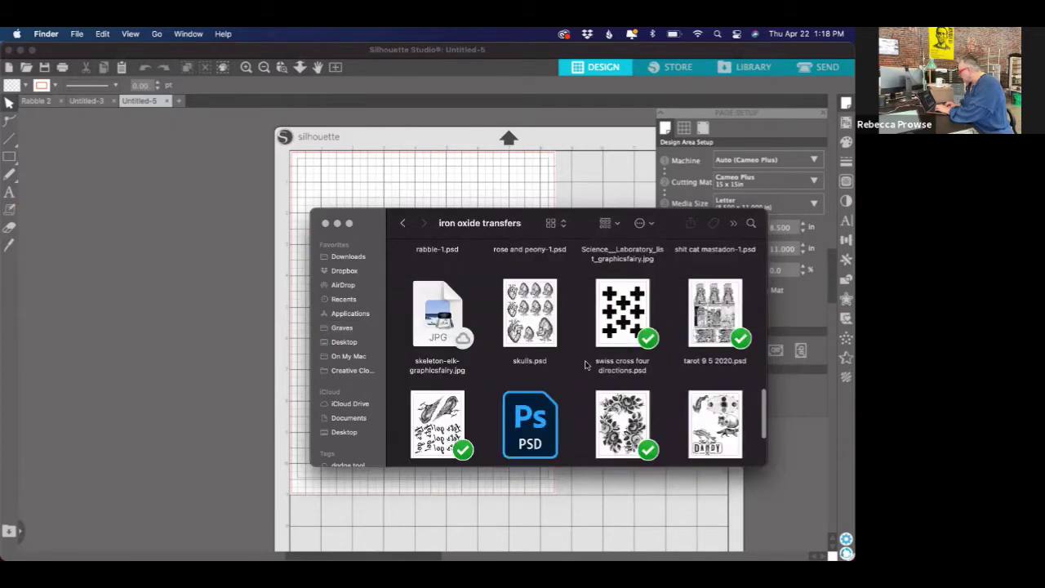
- Import the Vintage-Snake illustration JPG into the blank document and position it across the upper part of the page
{"action": "scroll", "coordinate": [585, 366], "scroll_direction": "down", "scroll_amount": 3}
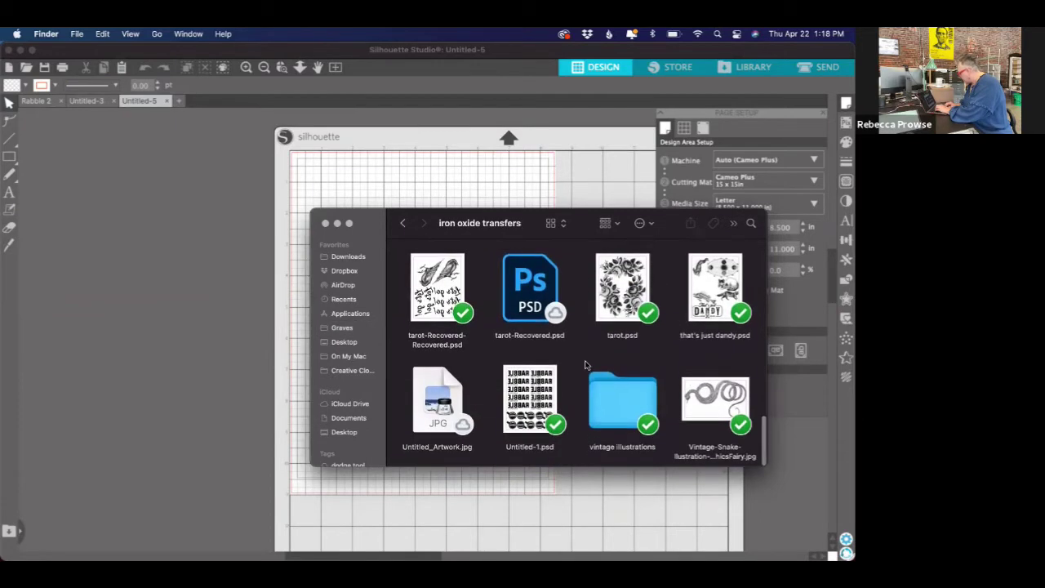
{"action": "left_click_drag", "start_coordinate": [709, 390], "coordinate": [400, 178]}
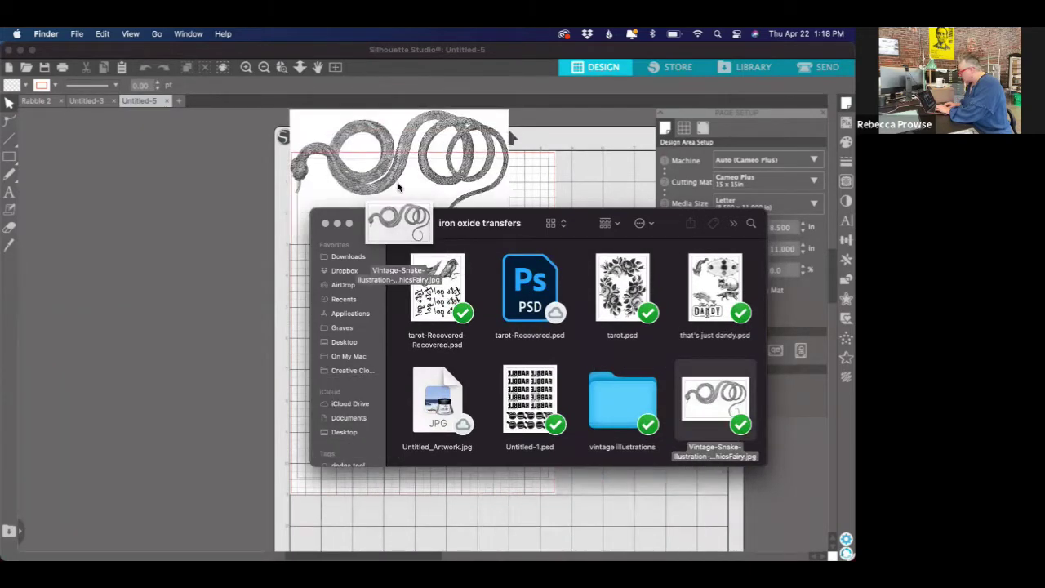
{"action": "left_click", "coordinate": [325, 223]}
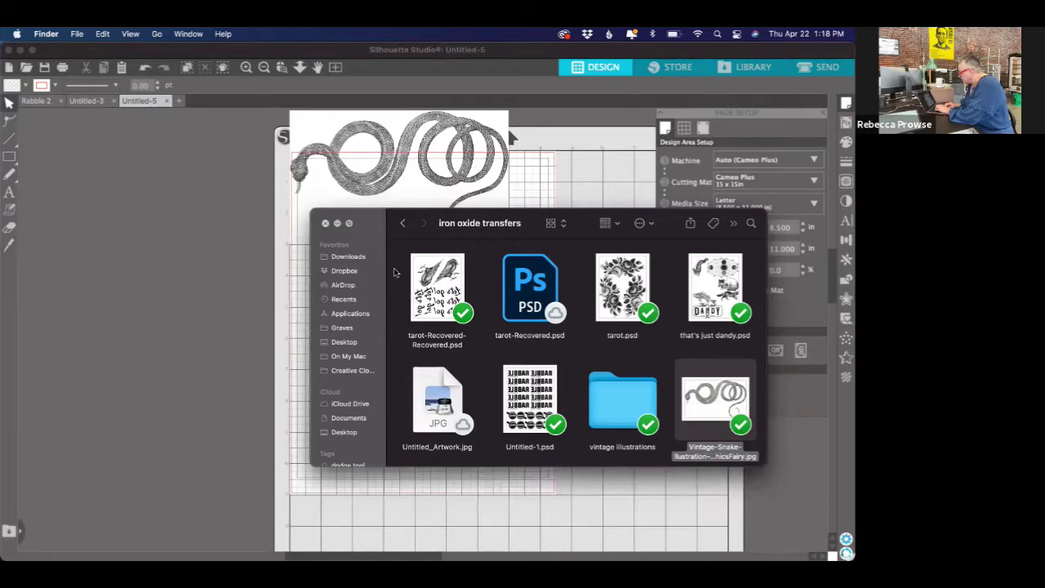
{"action": "left_click", "coordinate": [398, 278]}
{"action": "left_click_drag", "start_coordinate": [398, 278], "coordinate": [401, 246]}
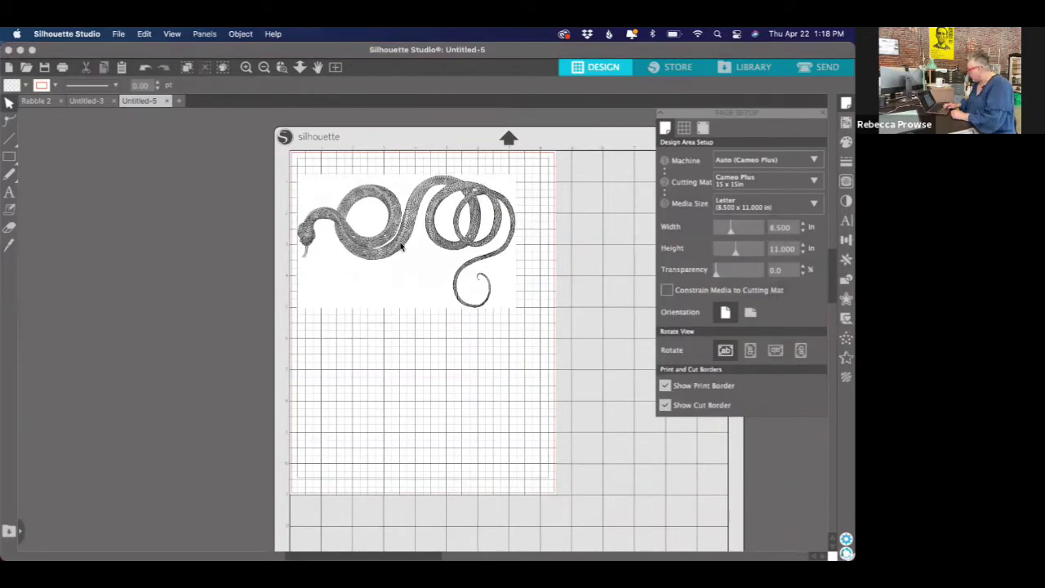
- Select the snake image, hide the page grid, and show the grid again
{"action": "left_click", "coordinate": [452, 263]}
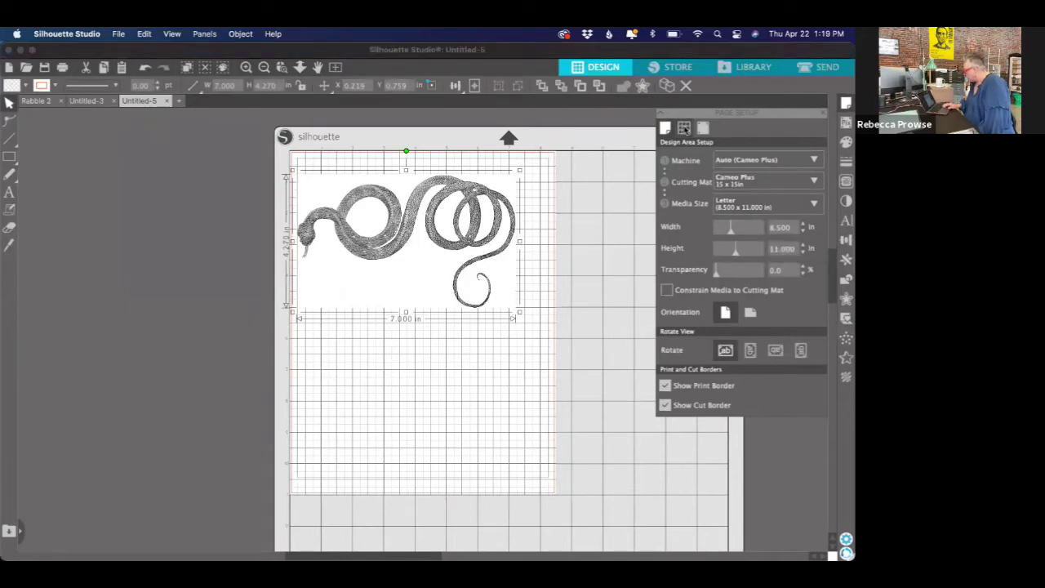
{"action": "left_click", "coordinate": [685, 128]}
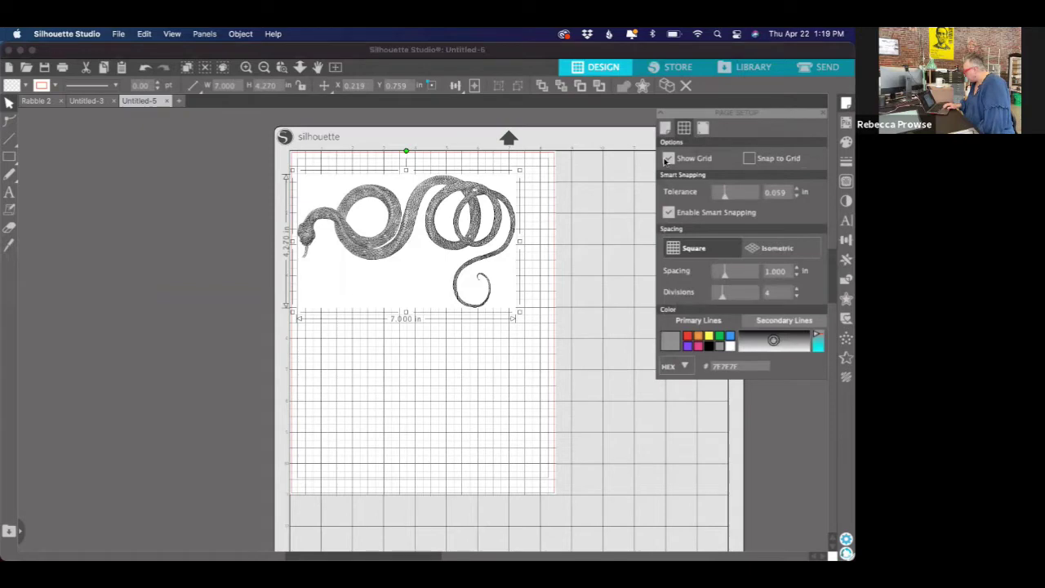
{"action": "left_click", "coordinate": [668, 158]}
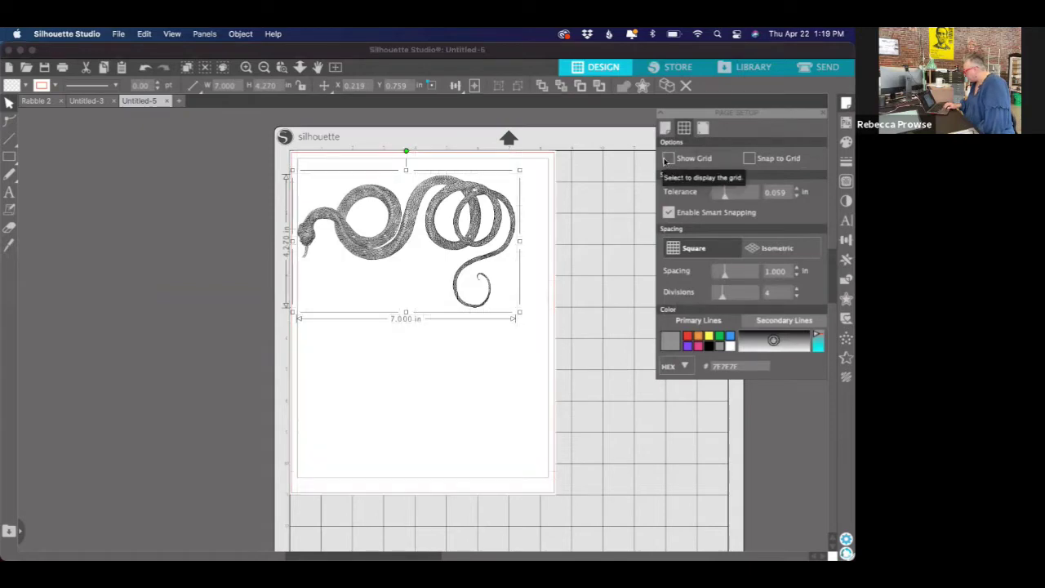
{"action": "left_click", "coordinate": [668, 159]}
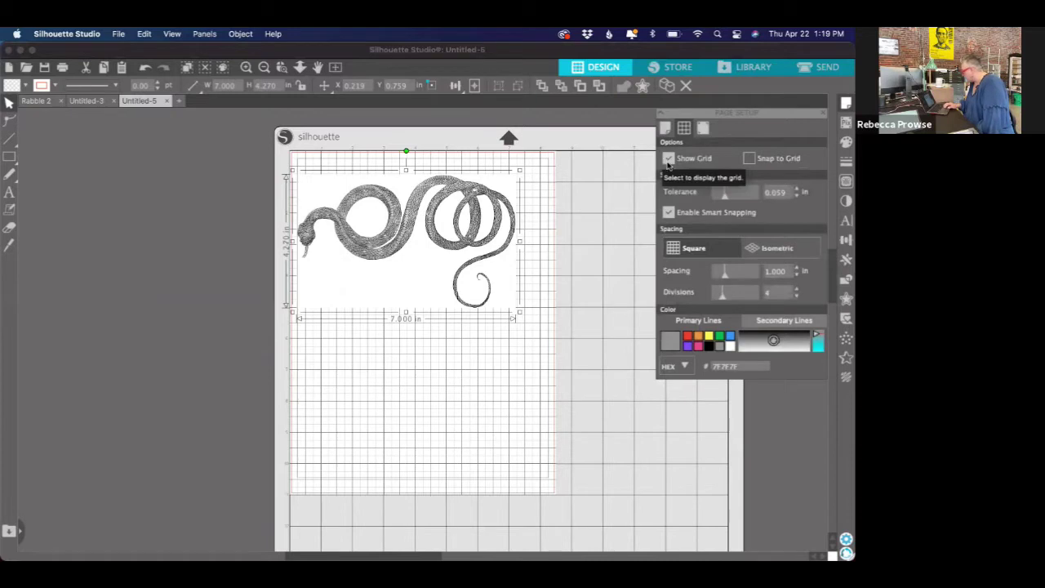
- Turn on the registration marks for the page, toggling them off and on again
{"action": "left_click", "coordinate": [705, 128]}
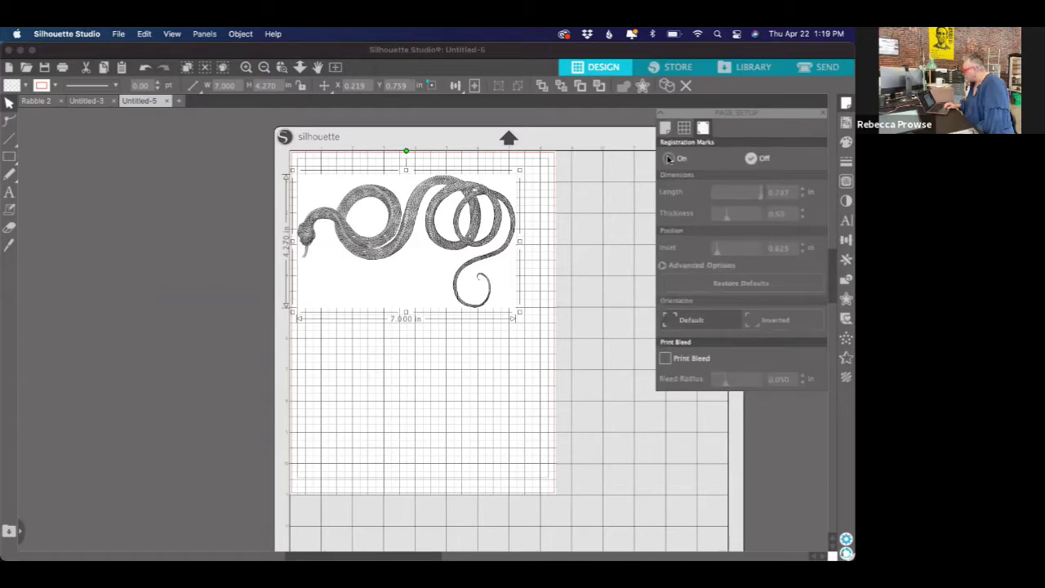
{"action": "left_click", "coordinate": [668, 158]}
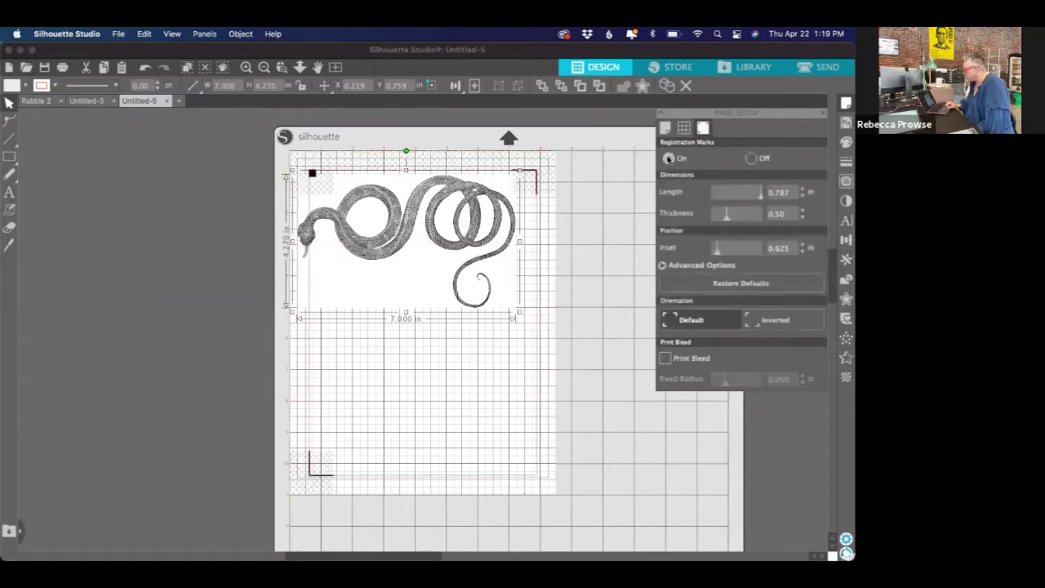
{"action": "left_click", "coordinate": [751, 159]}
{"action": "left_click", "coordinate": [669, 159]}
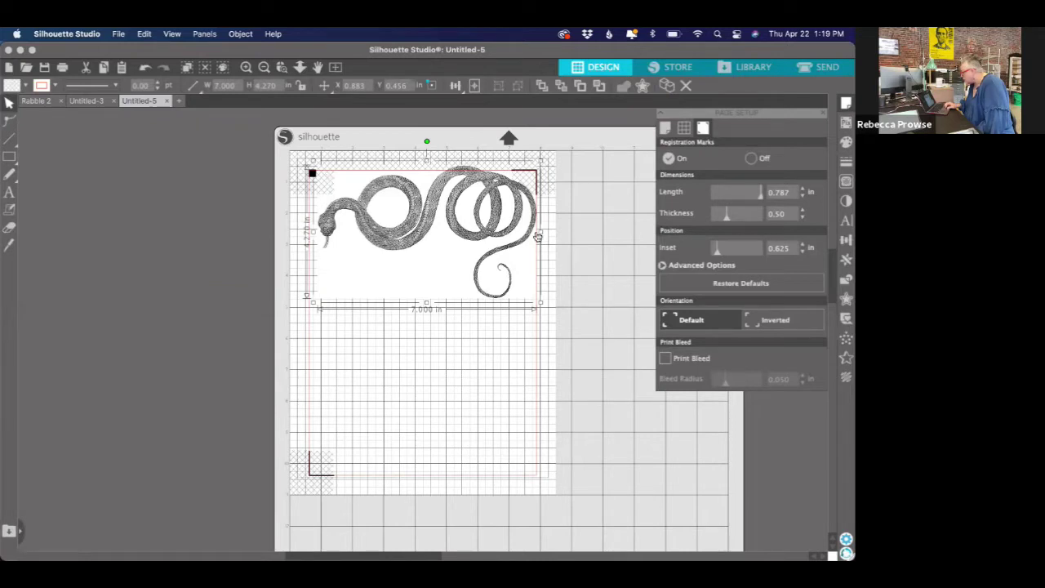
- Scale the snake image down to about 3.31 x 2.02 in and move it below the page's upper-left registration mark
{"action": "left_click_drag", "start_coordinate": [523, 298], "coordinate": [427, 232]}
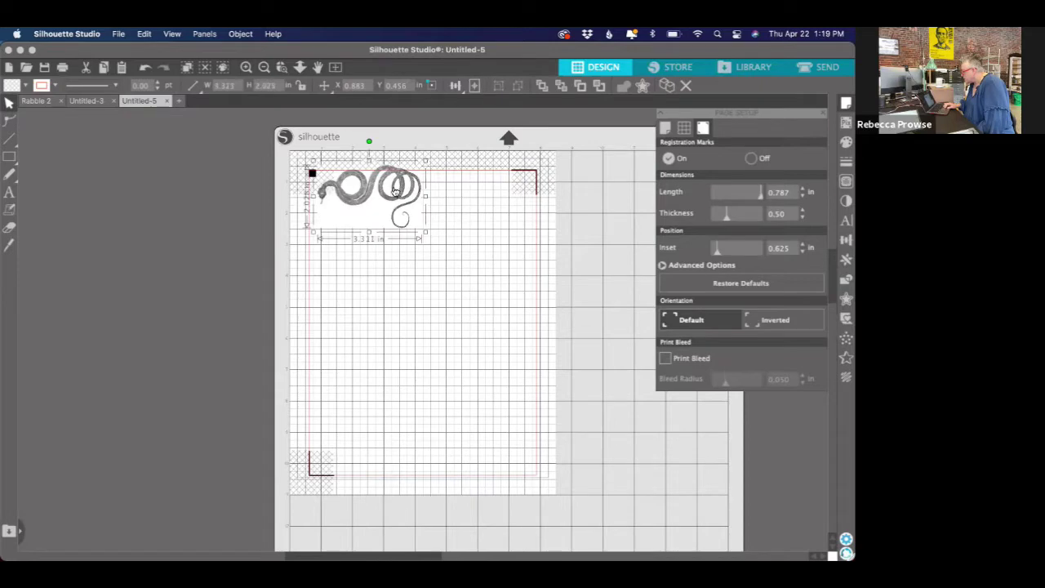
{"action": "left_click_drag", "start_coordinate": [395, 191], "coordinate": [393, 214]}
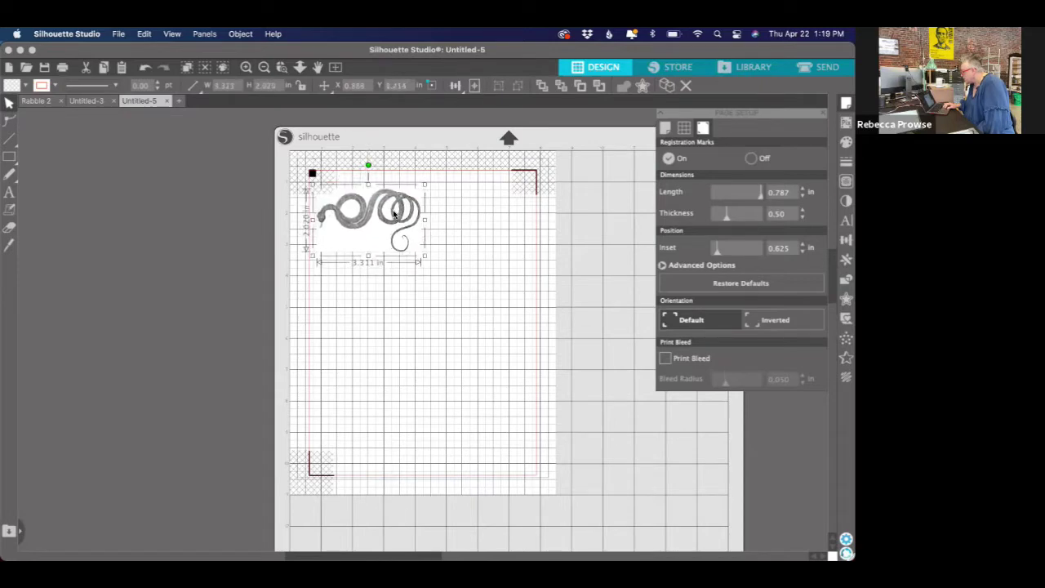
{"action": "left_click", "coordinate": [502, 271]}
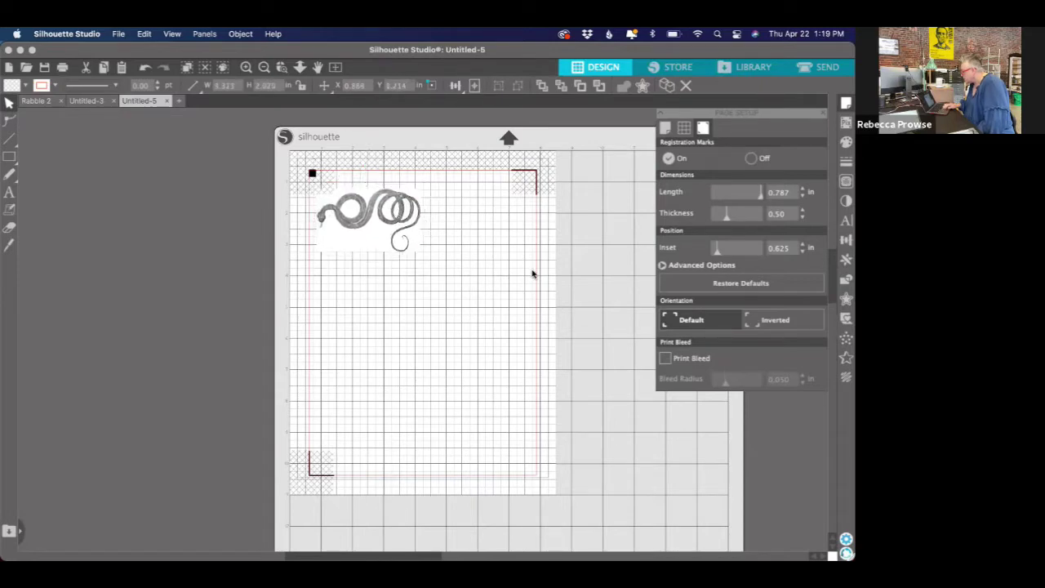
- Open the Trace settings and draw a trace area about 3.42 x 1.22 in over the upper part of the snake image
{"action": "left_click", "coordinate": [667, 130]}
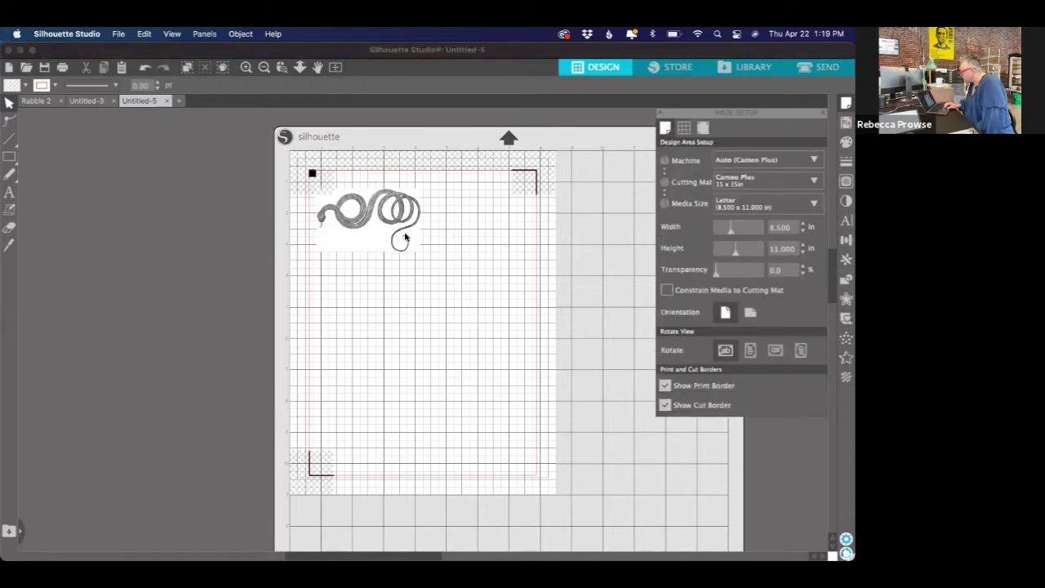
{"action": "left_click", "coordinate": [362, 213]}
{"action": "left_click", "coordinate": [362, 212]}
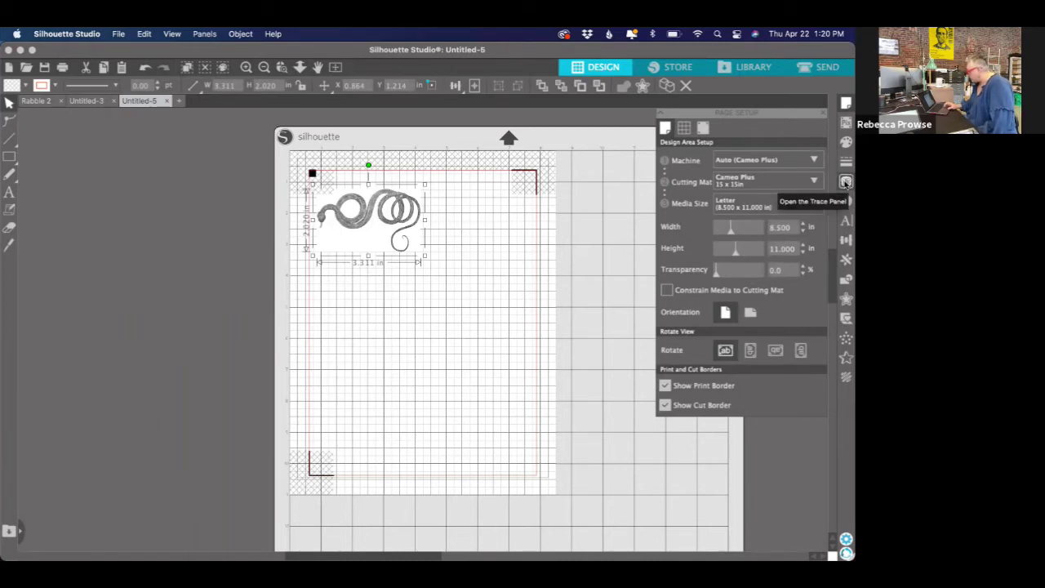
{"action": "left_click", "coordinate": [846, 183]}
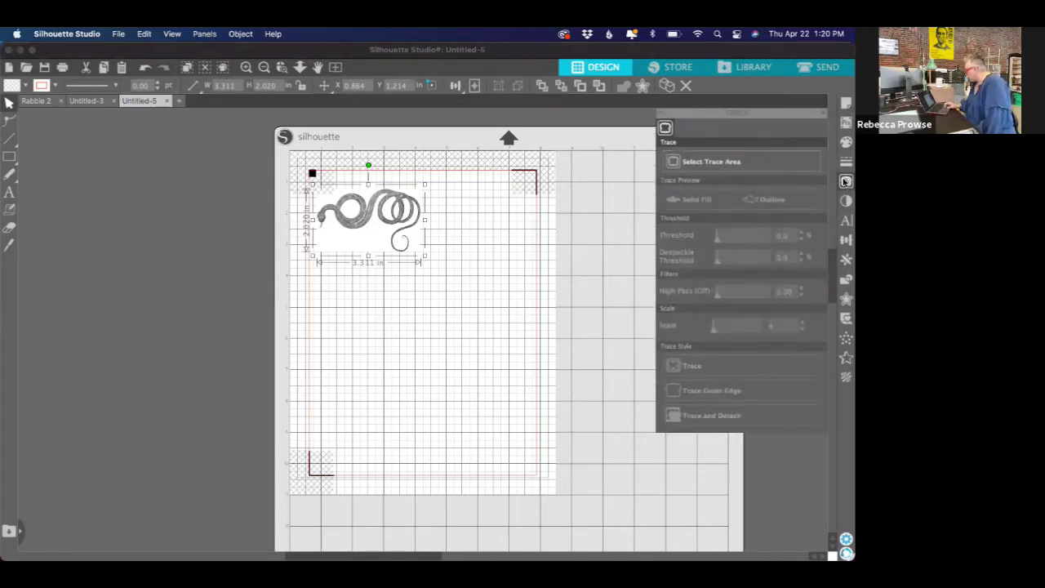
{"action": "left_click", "coordinate": [739, 161]}
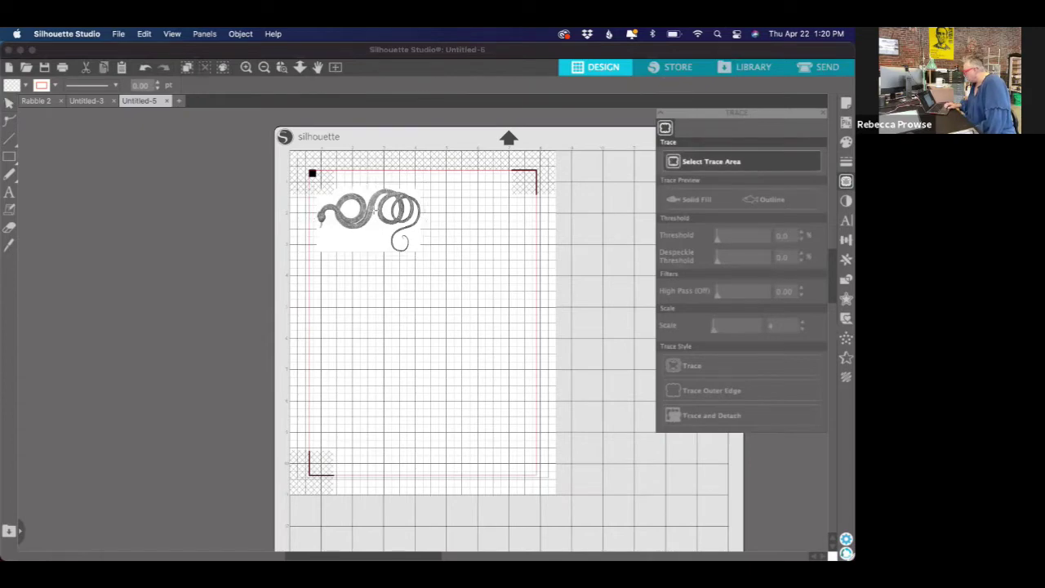
{"action": "mouse_move", "coordinate": [373, 210]}
{"action": "left_mouse_down"}
{"action": "mouse_move", "coordinate": [311, 189]}
{"action": "mouse_move", "coordinate": [417, 235]}
{"action": "left_mouse_up"}
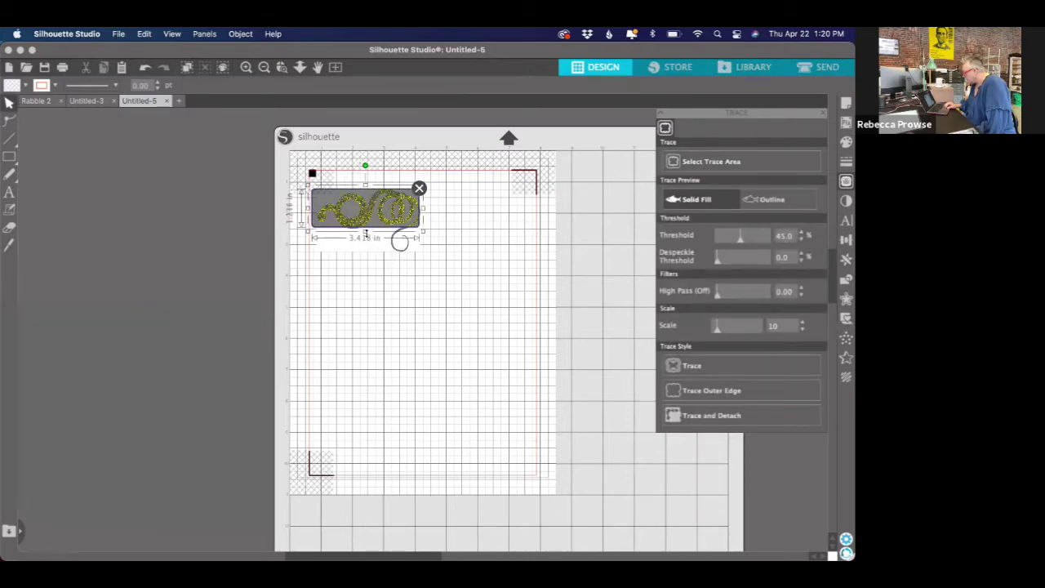
- Enlarge the trace area to about 3.51 x 2.18 in so it covers the whole snake, including its curled tail
{"action": "left_click_drag", "start_coordinate": [365, 255], "coordinate": [366, 263]}
{"action": "left_click_drag", "start_coordinate": [366, 187], "coordinate": [366, 183]}
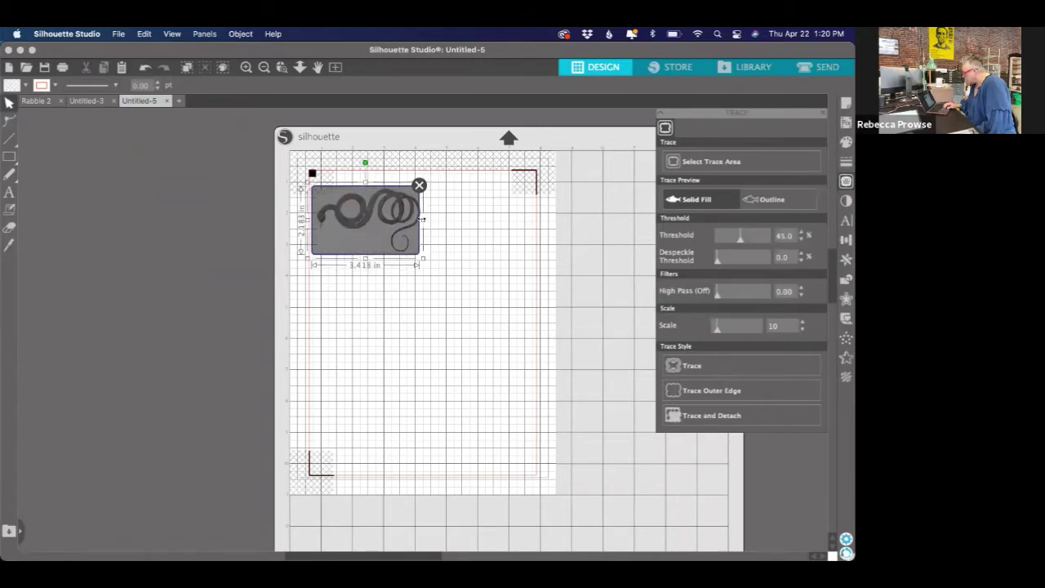
{"action": "left_click_drag", "start_coordinate": [422, 219], "coordinate": [425, 222]}
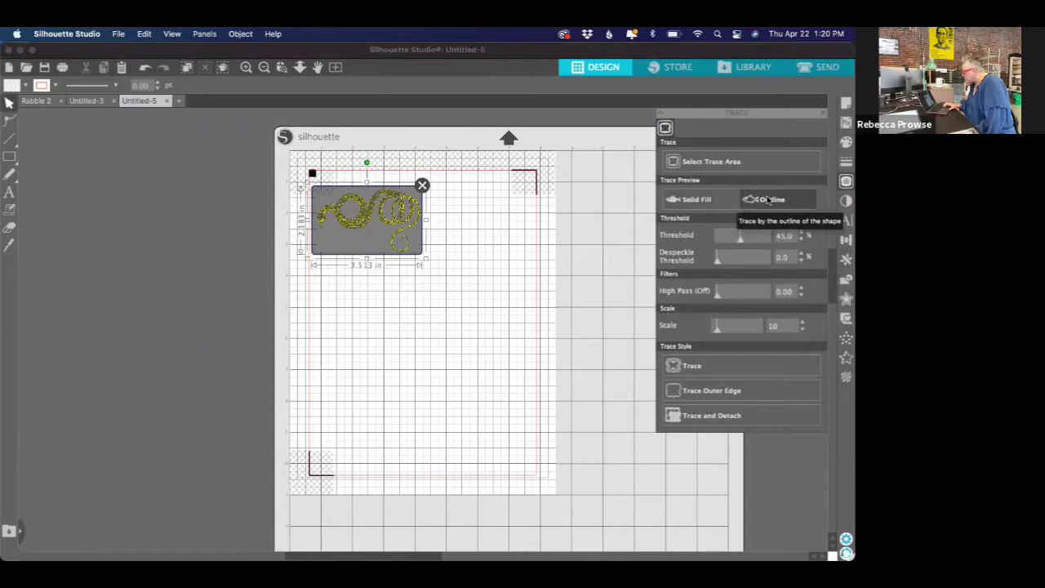
- Preview the trace as a solid fill and apply Trace and Detach to the snake image
{"action": "left_click", "coordinate": [705, 198]}
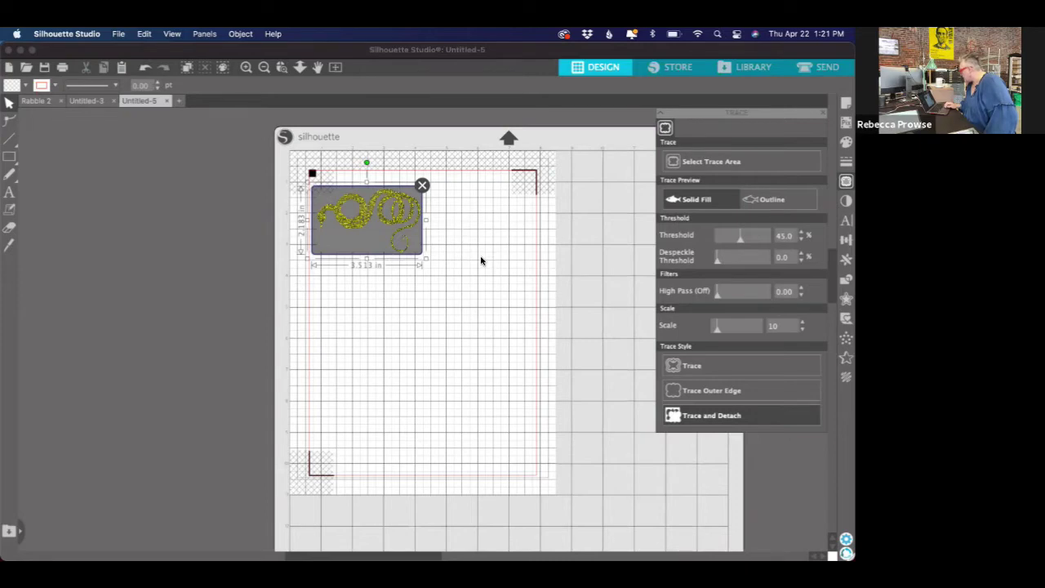
{"action": "mouse_move", "coordinate": [5, 447]}
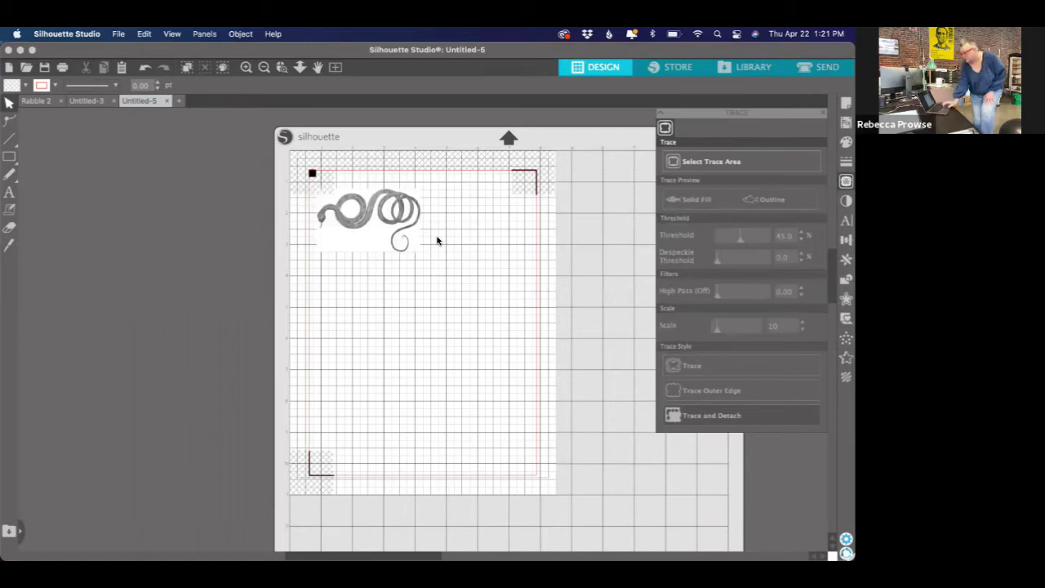
- Pull the detached coil piece out below the snake image and undo the move
{"action": "left_click", "coordinate": [386, 230]}
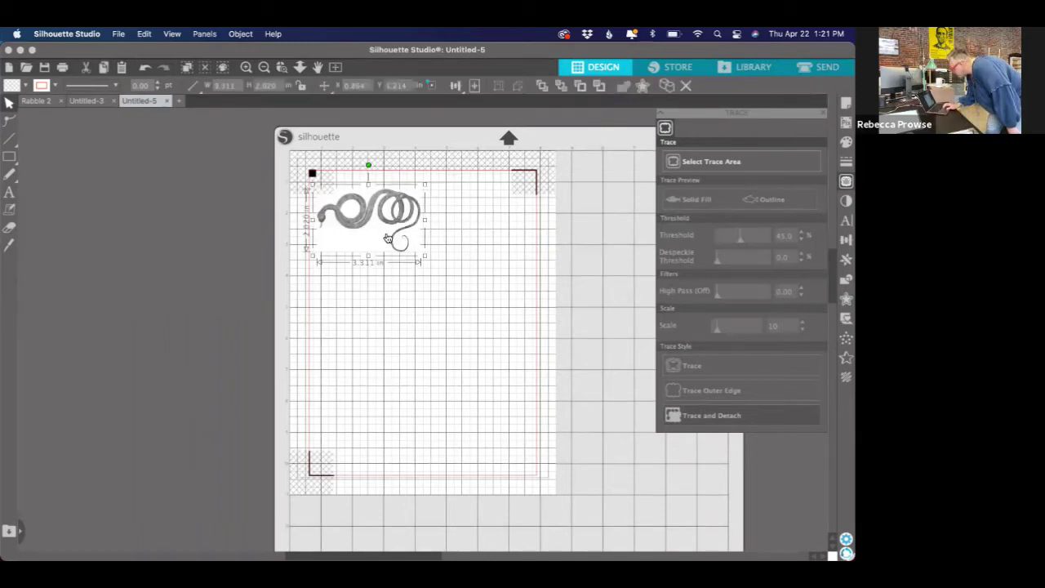
{"action": "left_click_drag", "start_coordinate": [408, 307], "coordinate": [409, 301]}
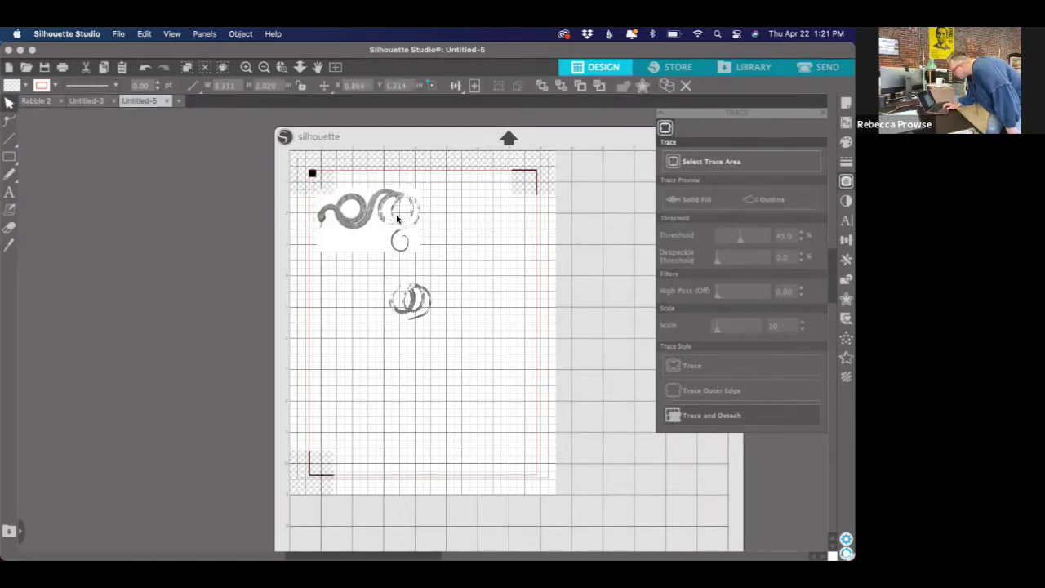
{"action": "left_click", "coordinate": [432, 262]}
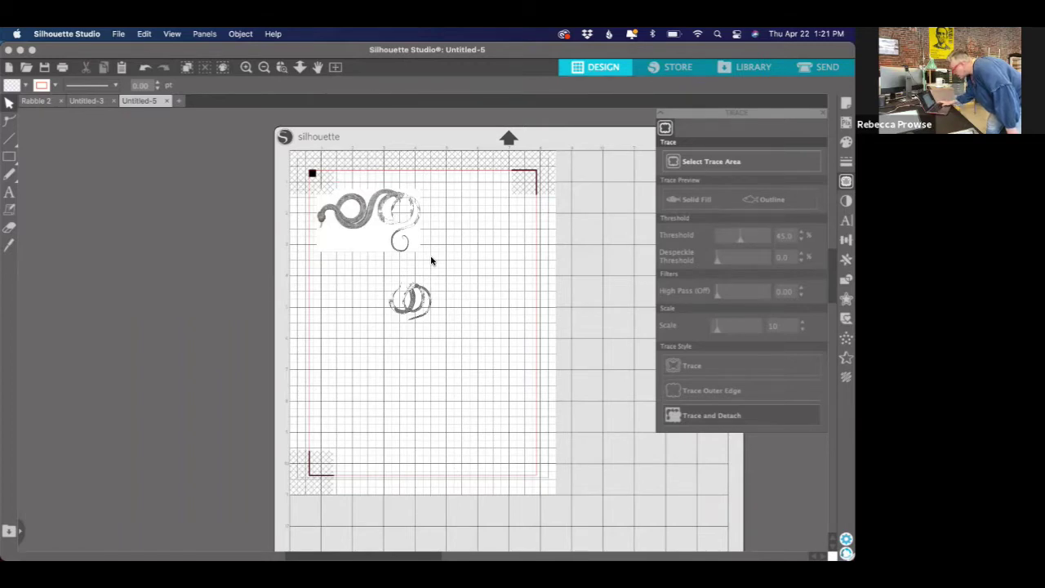
{"action": "scroll", "coordinate": [431, 262], "scroll_direction": "up", "scroll_amount": 5}
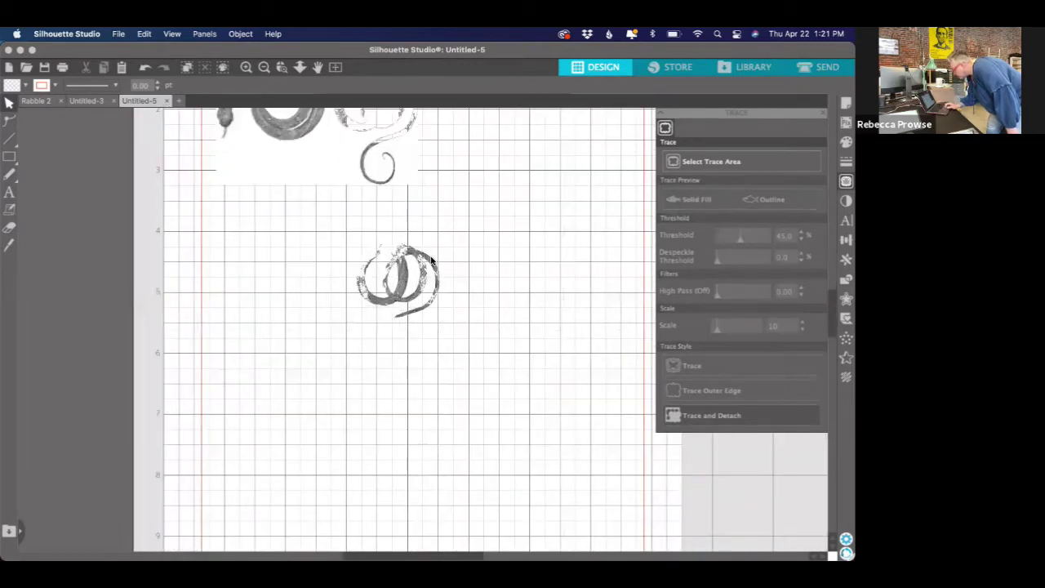
{"action": "scroll", "coordinate": [470, 220], "scroll_direction": "up", "scroll_amount": 3}
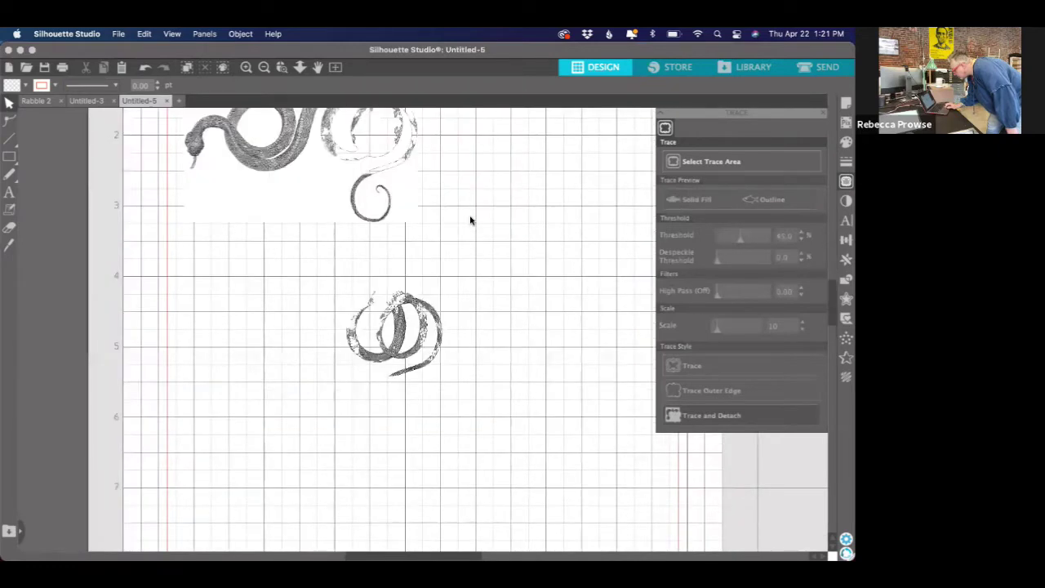
{"action": "scroll", "coordinate": [470, 221], "scroll_direction": "up", "scroll_amount": 3}
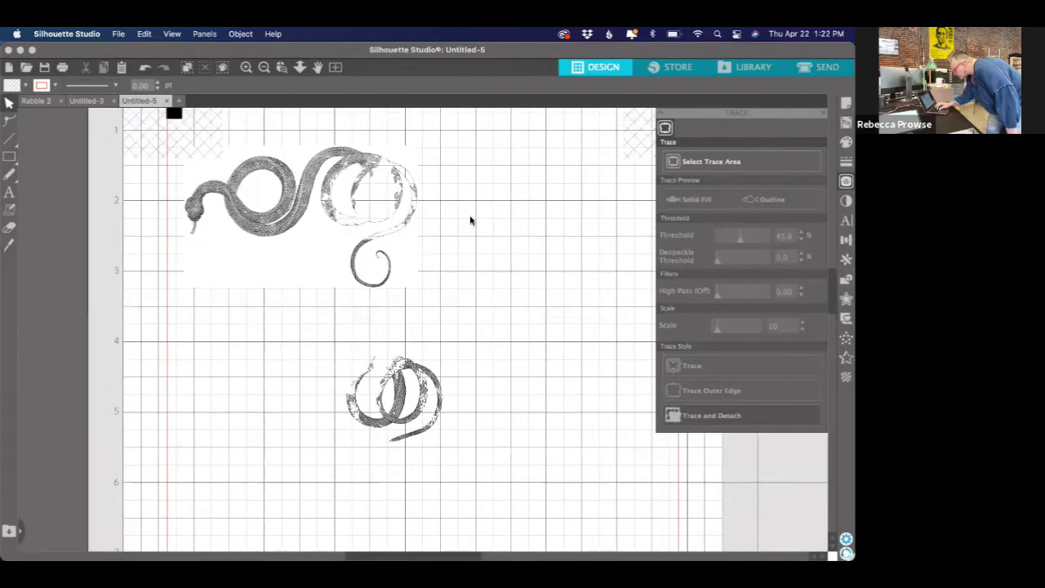
{"action": "scroll", "coordinate": [470, 220], "scroll_direction": "down", "scroll_amount": 3}
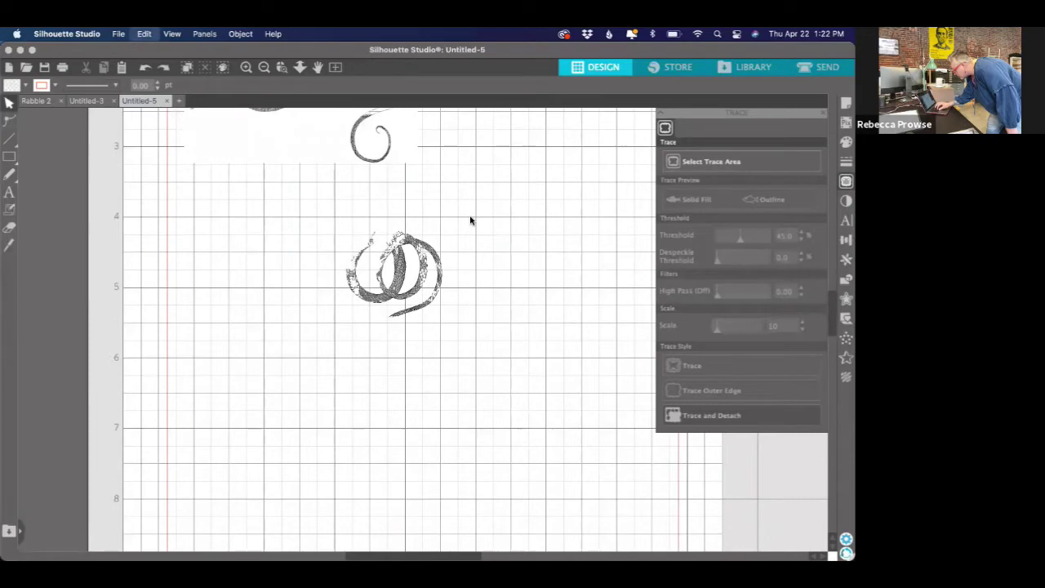
{"action": "scroll", "coordinate": [471, 220], "scroll_direction": "down", "scroll_amount": 1}
{"action": "scroll", "coordinate": [471, 221], "scroll_direction": "down", "scroll_amount": 1}
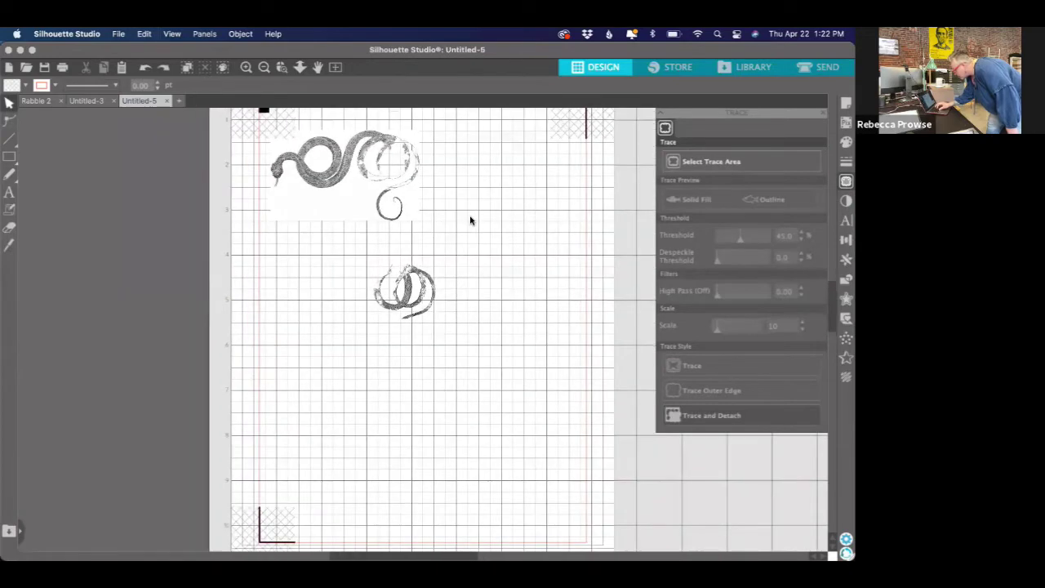
{"action": "scroll", "coordinate": [470, 221], "scroll_direction": "down", "scroll_amount": 1}
{"action": "key", "text": "super+z"}
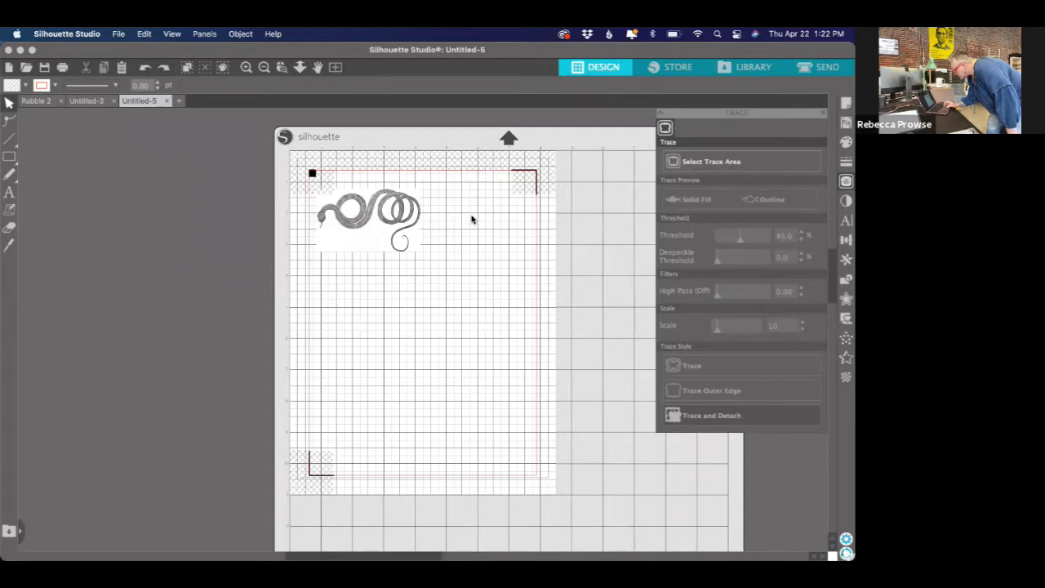
- Try shifting the large background piece of the snake slightly away from the detached pieces and undo the changes
{"action": "scroll", "coordinate": [471, 219], "scroll_direction": "up", "scroll_amount": 3}
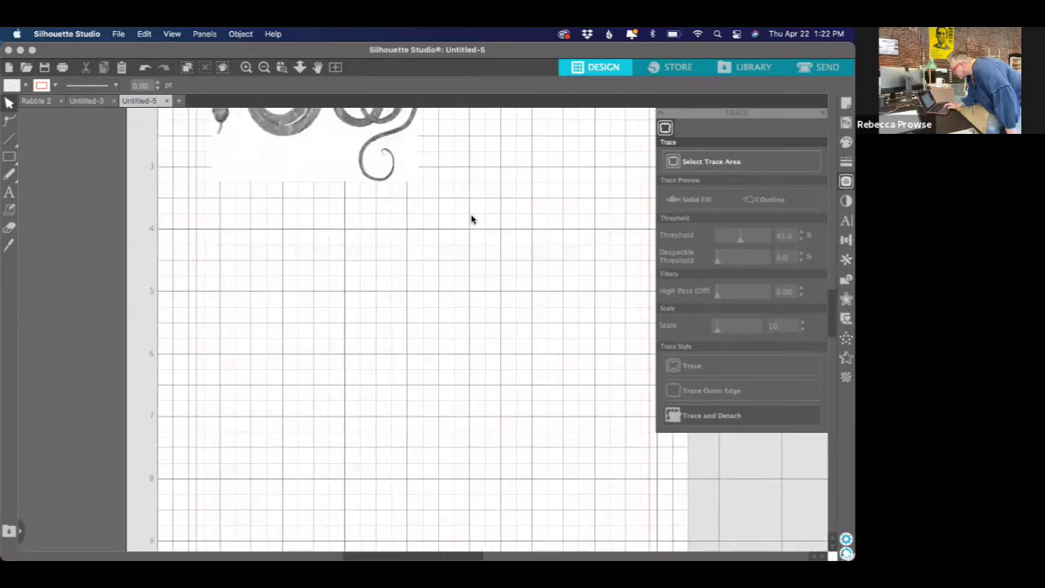
{"action": "scroll", "coordinate": [471, 219], "scroll_direction": "up", "scroll_amount": 5}
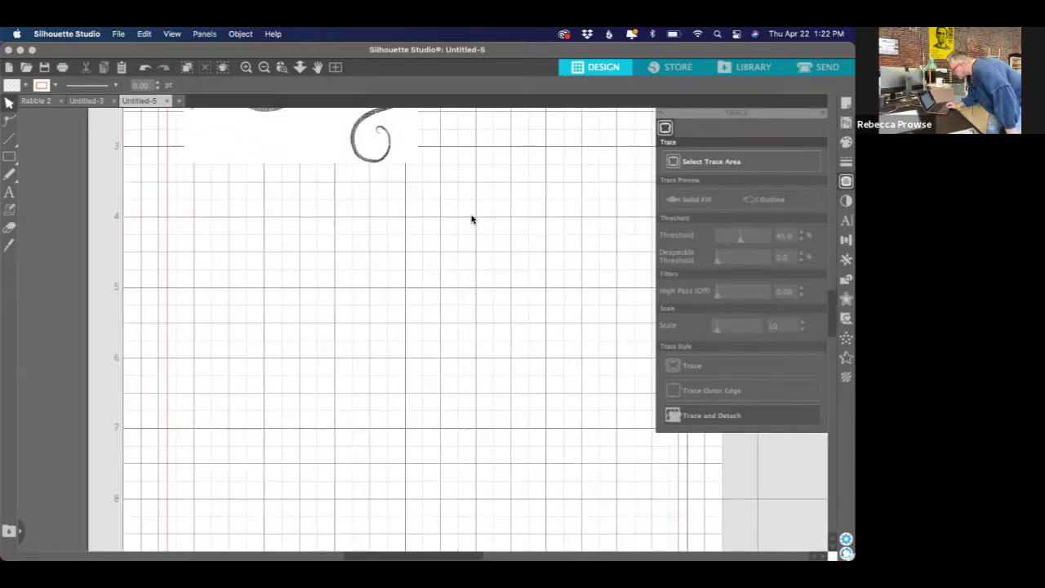
{"action": "scroll", "coordinate": [472, 219], "scroll_direction": "up", "scroll_amount": 4}
{"action": "scroll", "coordinate": [472, 218], "scroll_direction": "left", "scroll_amount": 3}
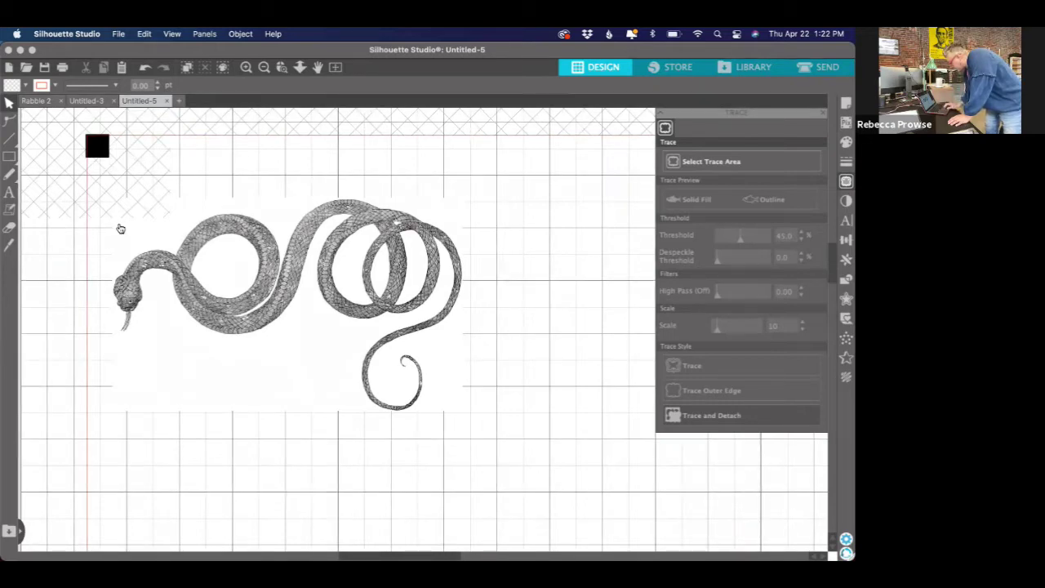
{"action": "left_click_drag", "start_coordinate": [163, 243], "coordinate": [236, 261]}
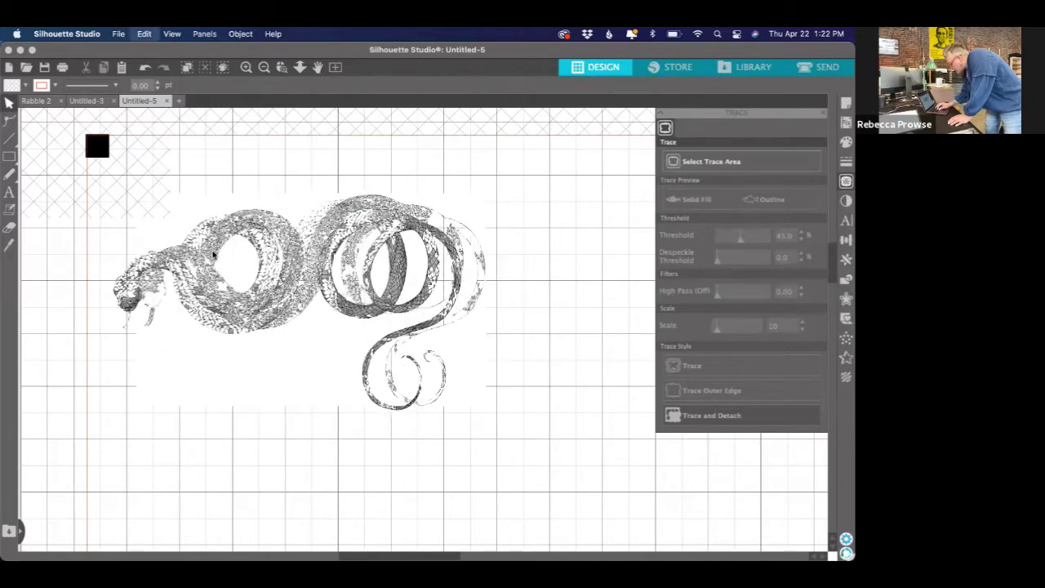
{"action": "key", "text": "super+c"}
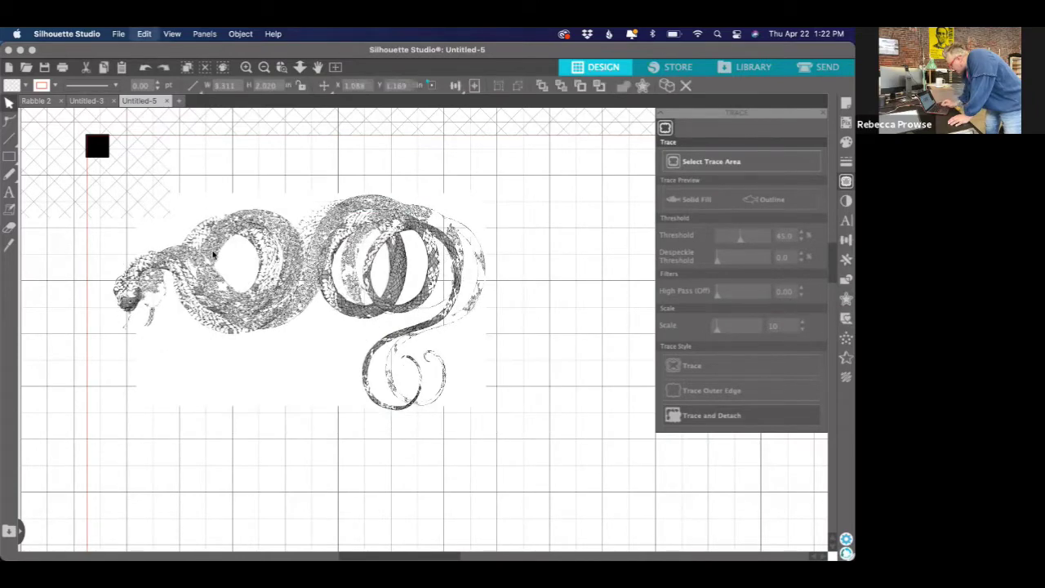
{"action": "key", "text": "super+v"}
{"action": "key", "text": "super+z"}
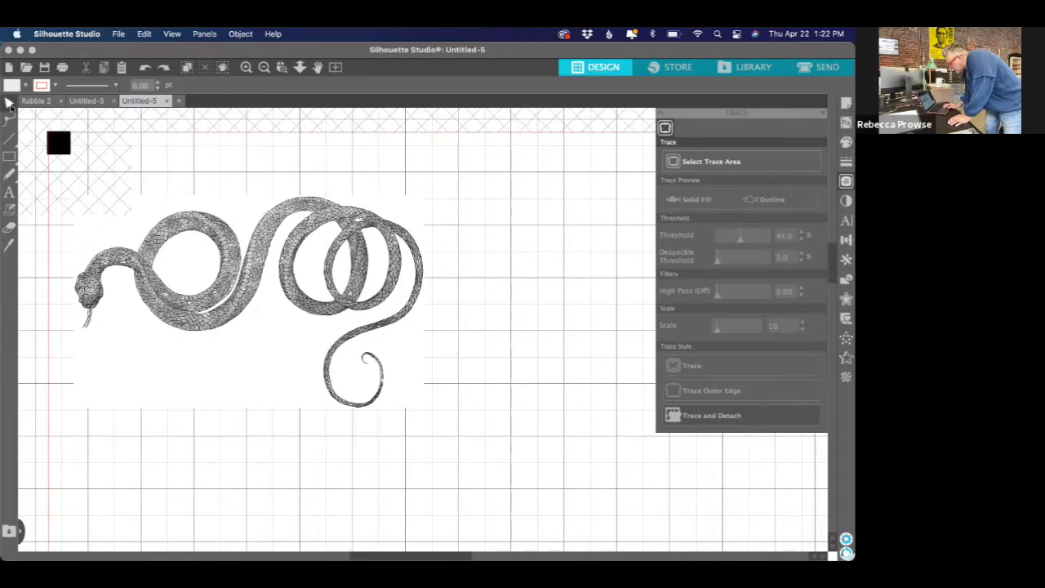
- Select all pieces of the traced snake and open the Offset settings, dismissing the message notification
{"action": "left_click_drag", "start_coordinate": [455, 198], "coordinate": [35, 448]}
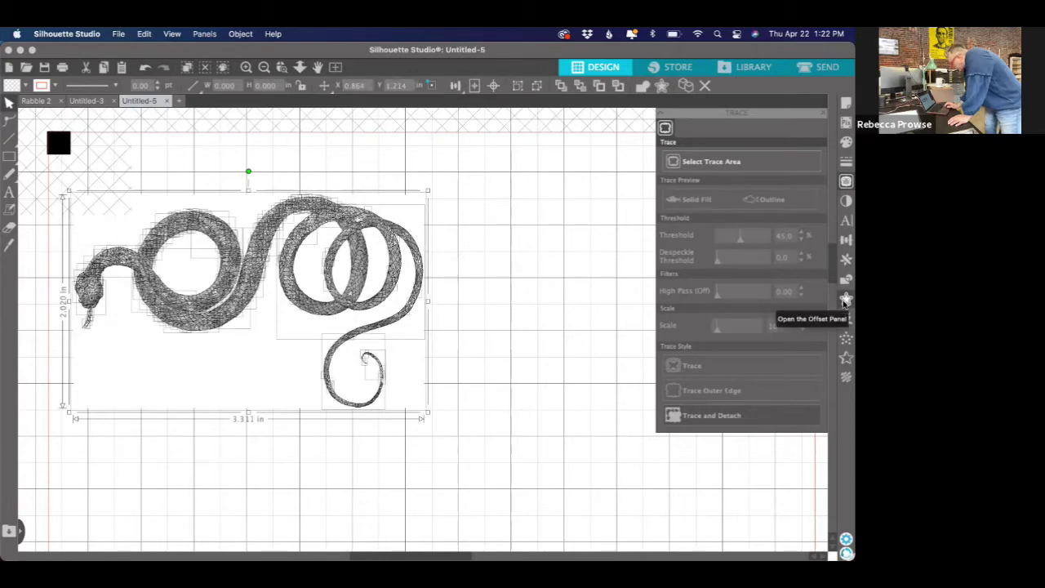
{"action": "left_click", "coordinate": [846, 300]}
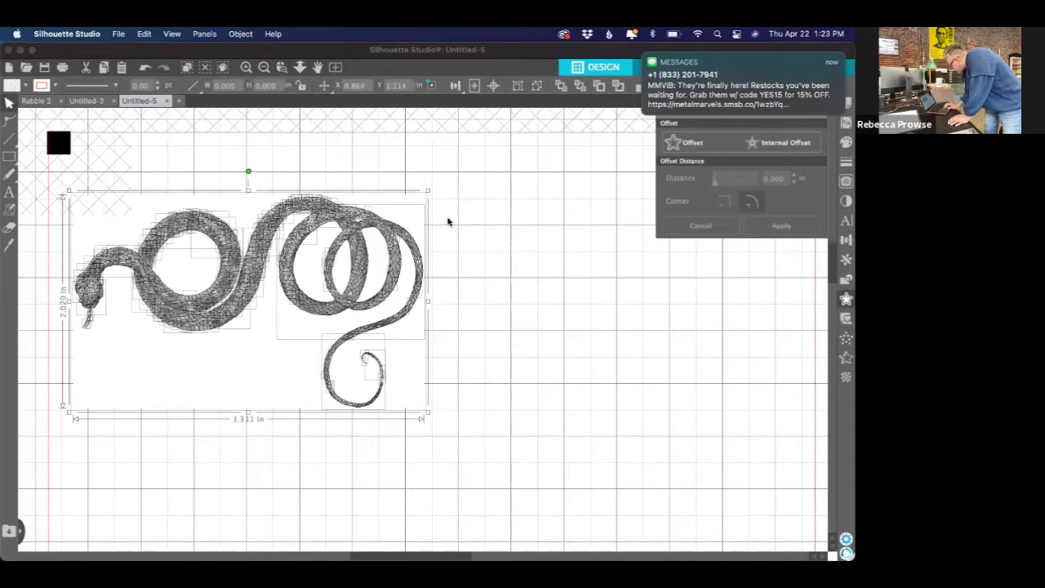
{"action": "mouse_move", "coordinate": [681, 65]}
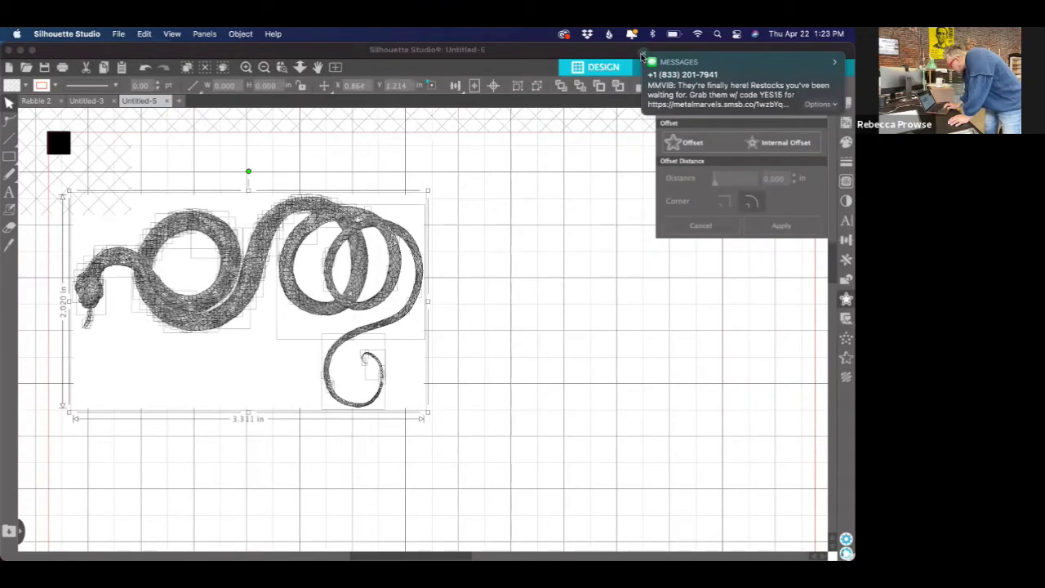
{"action": "left_click", "coordinate": [643, 56]}
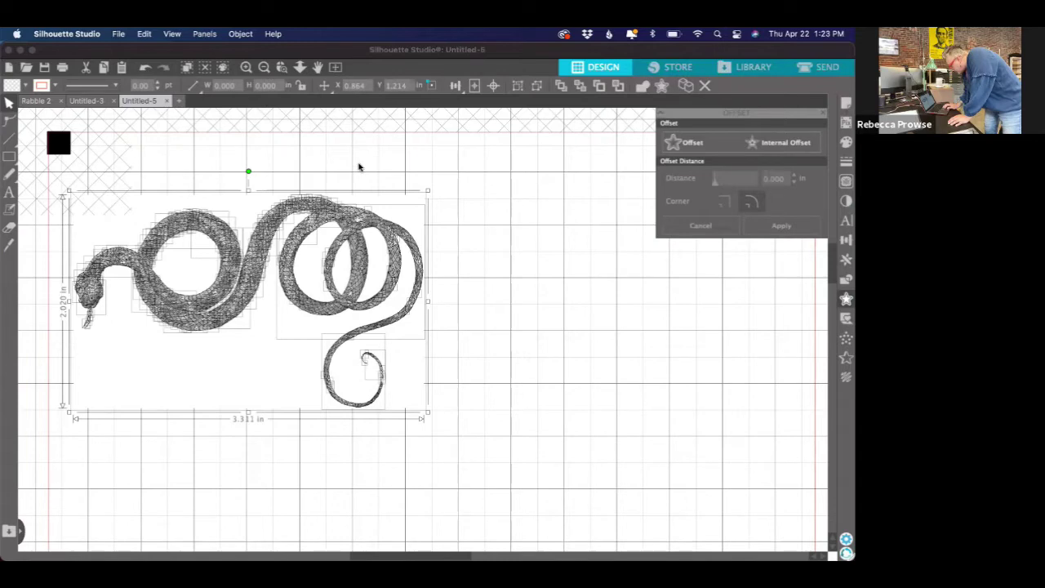
- Select the snake image together with all its detached pieces and group them
{"action": "left_click", "coordinate": [335, 206]}
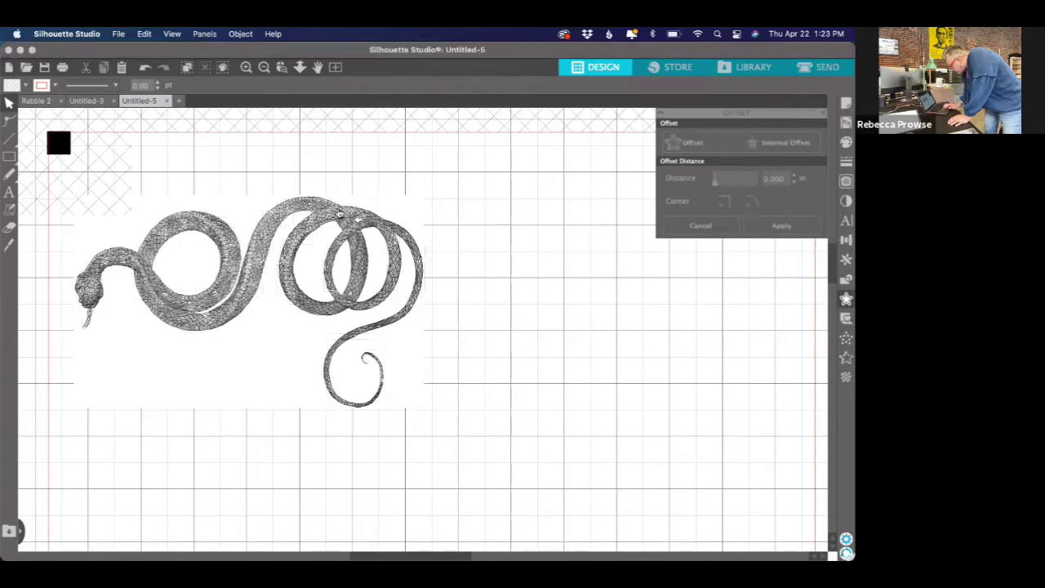
{"action": "left_click", "coordinate": [339, 213]}
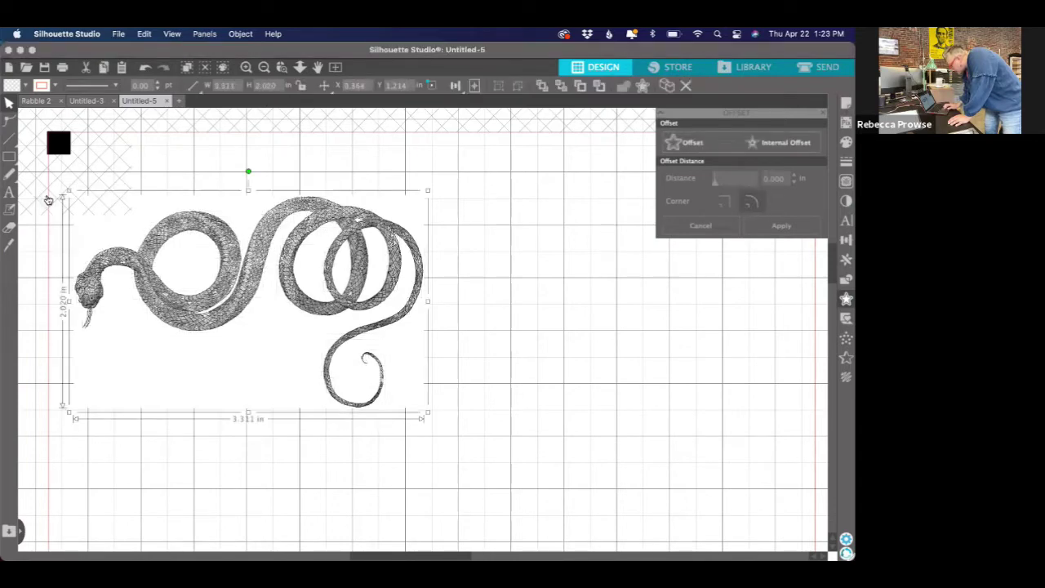
{"action": "left_click", "coordinate": [465, 461]}
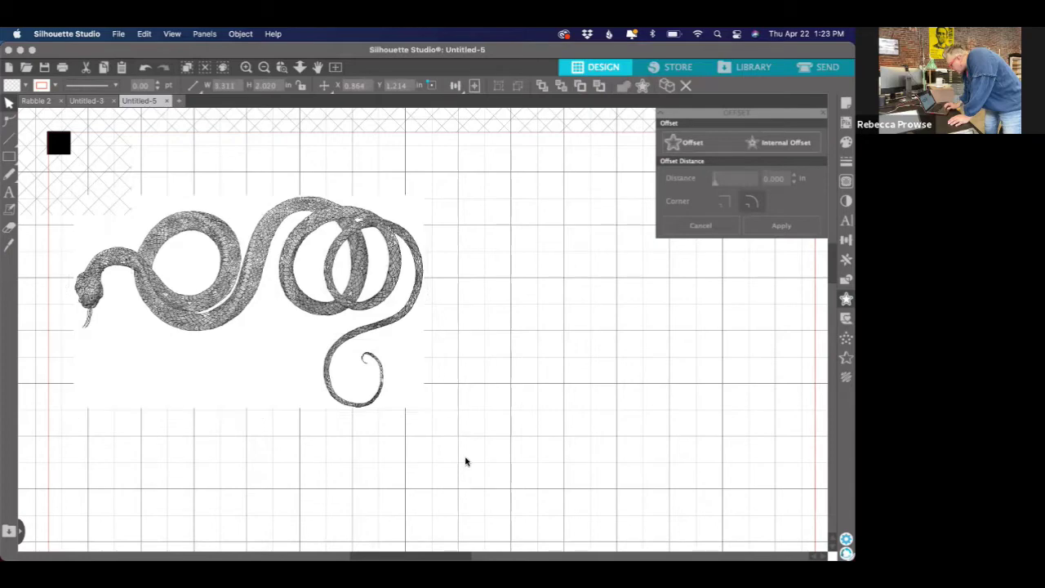
{"action": "left_click", "coordinate": [63, 198]}
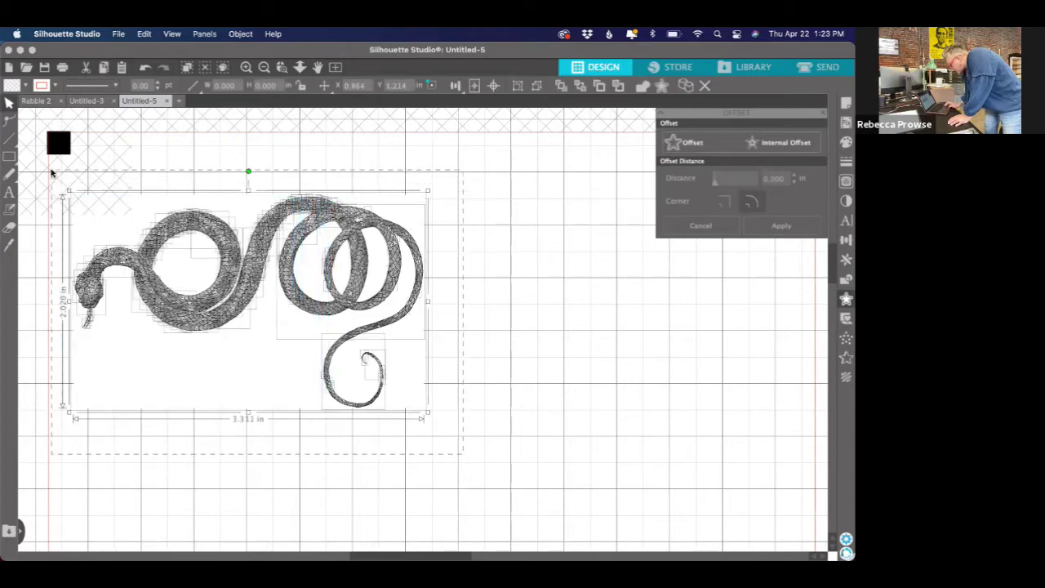
{"action": "right_click", "coordinate": [228, 258]}
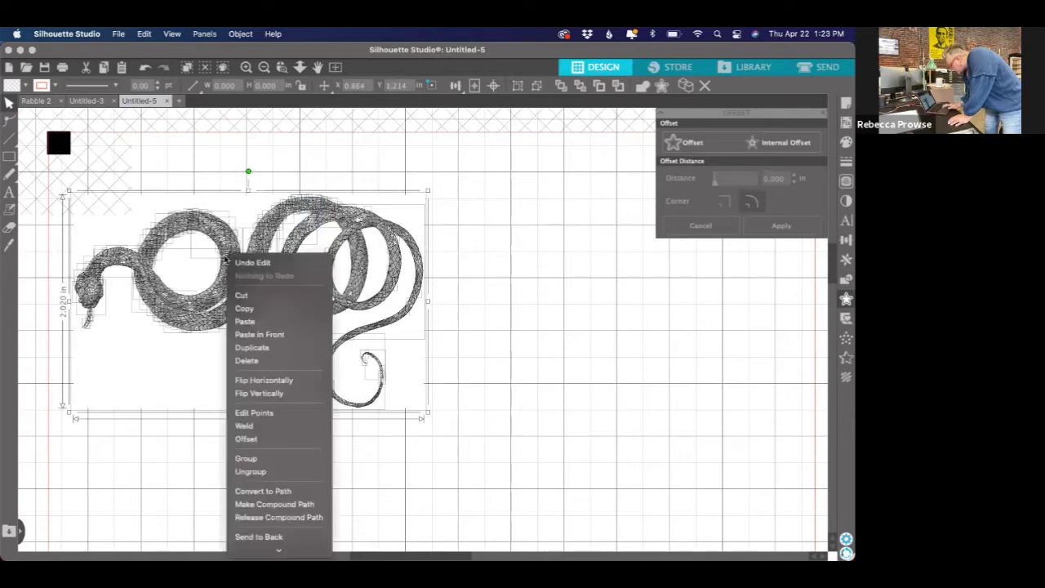
{"action": "left_click", "coordinate": [245, 459]}
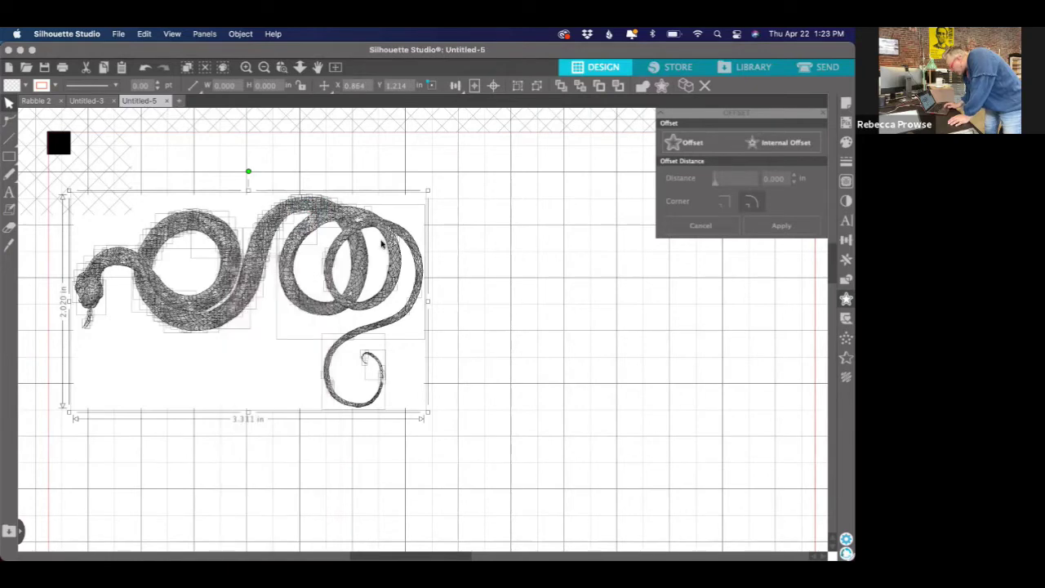
{"action": "left_click", "coordinate": [448, 372]}
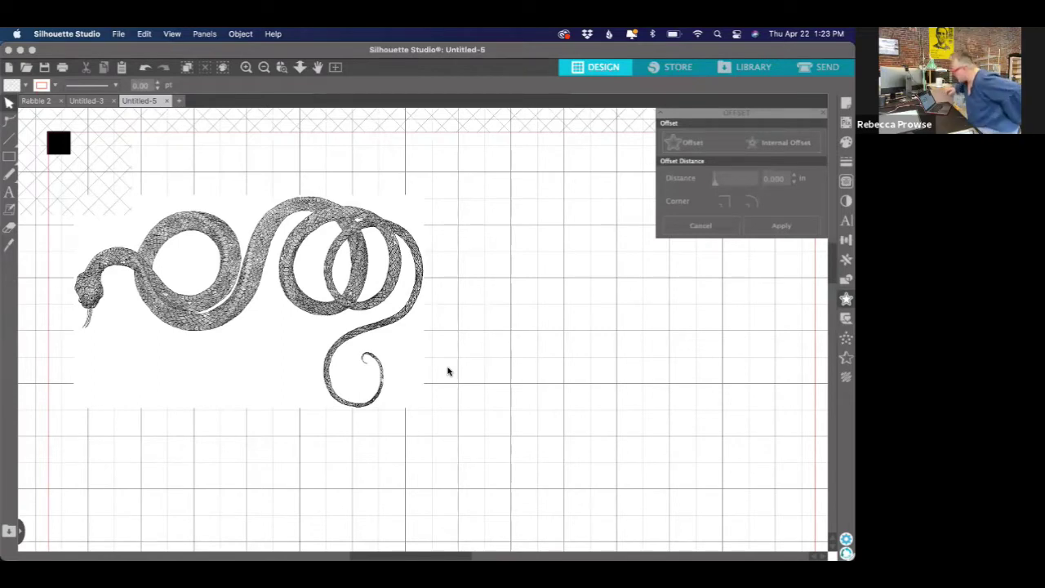
- Offset the whole snake artwork by 0.170 in with rounded corners to create an outline around it
{"action": "left_click_drag", "start_coordinate": [444, 428], "coordinate": [90, 213]}
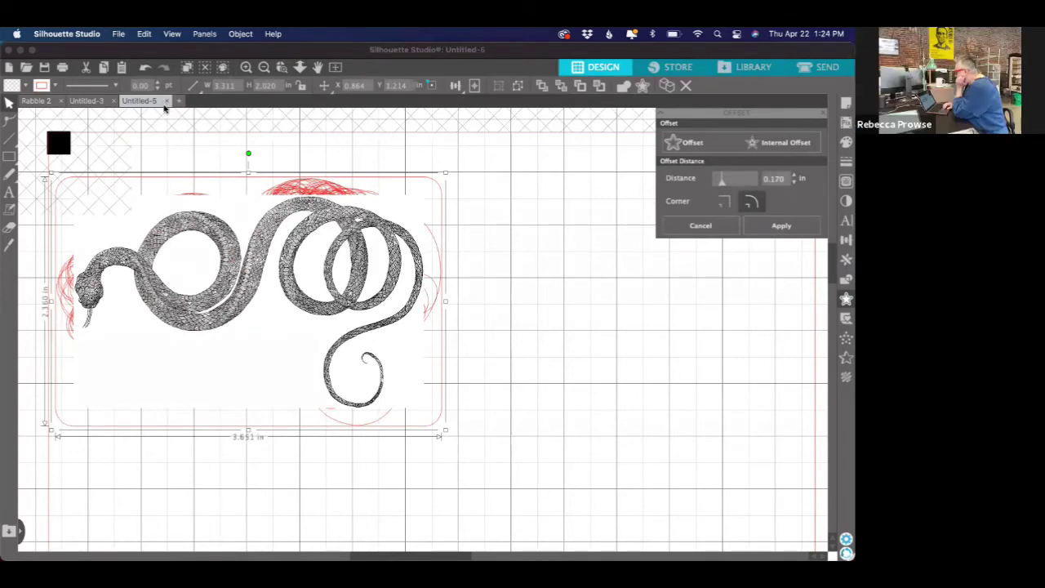
{"action": "left_click", "coordinate": [333, 258]}
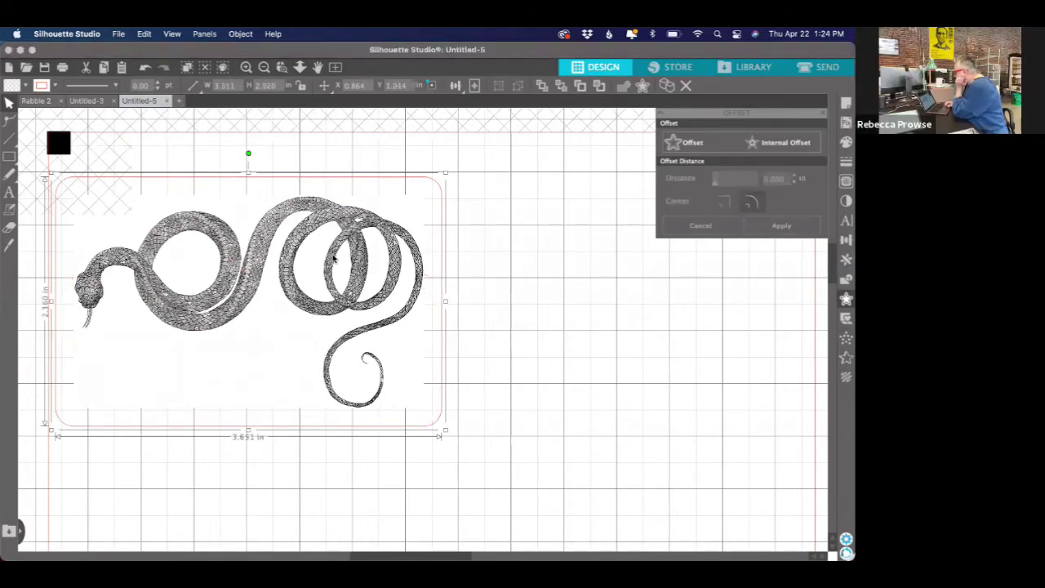
- Keep the snake document open by cancelling its closing, close the Untitled-3 document, and start a new blank document
{"action": "key", "text": "super+w"}
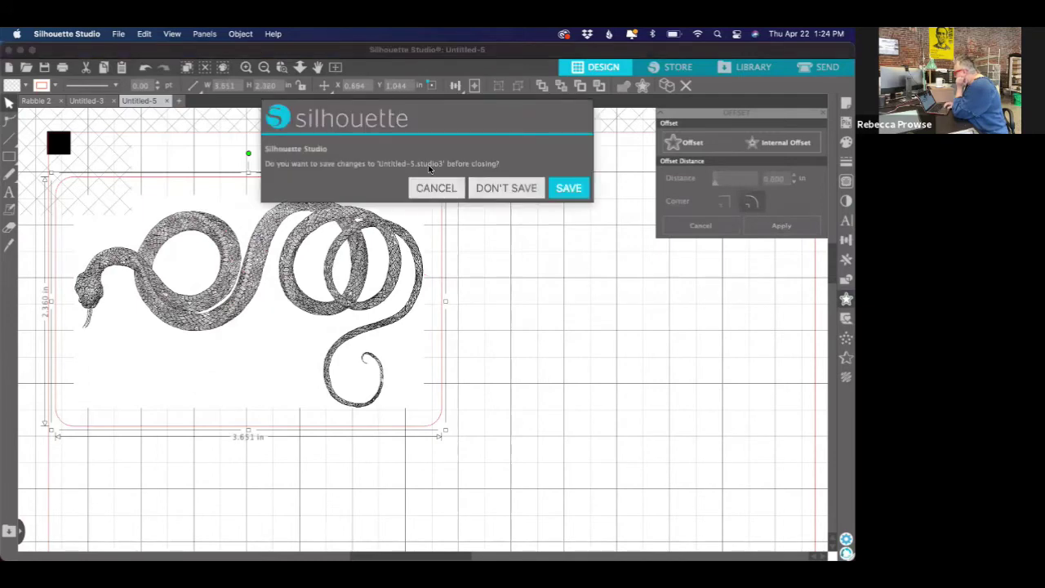
{"action": "left_click", "coordinate": [431, 193]}
{"action": "left_click", "coordinate": [343, 237]}
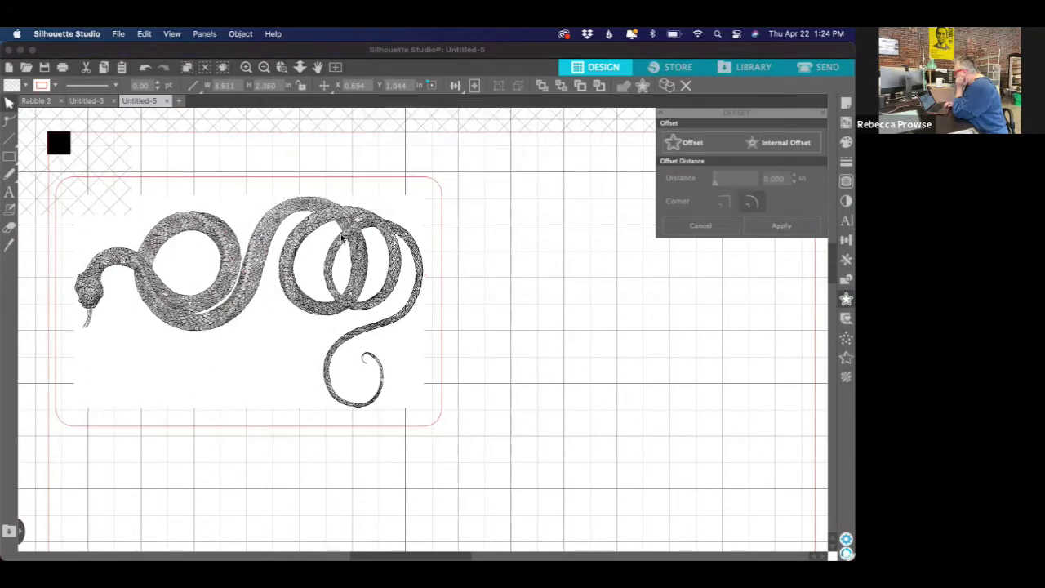
{"action": "right_click", "coordinate": [343, 237]}
{"action": "left_click", "coordinate": [505, 270]}
{"action": "left_click", "coordinate": [506, 272]}
{"action": "left_click", "coordinate": [117, 101]}
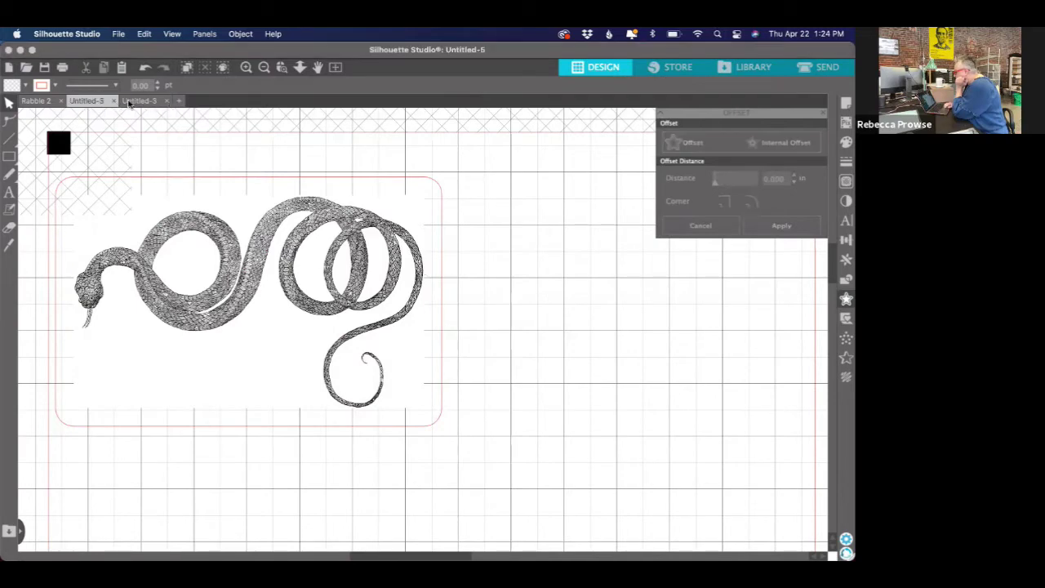
{"action": "left_click", "coordinate": [167, 100]}
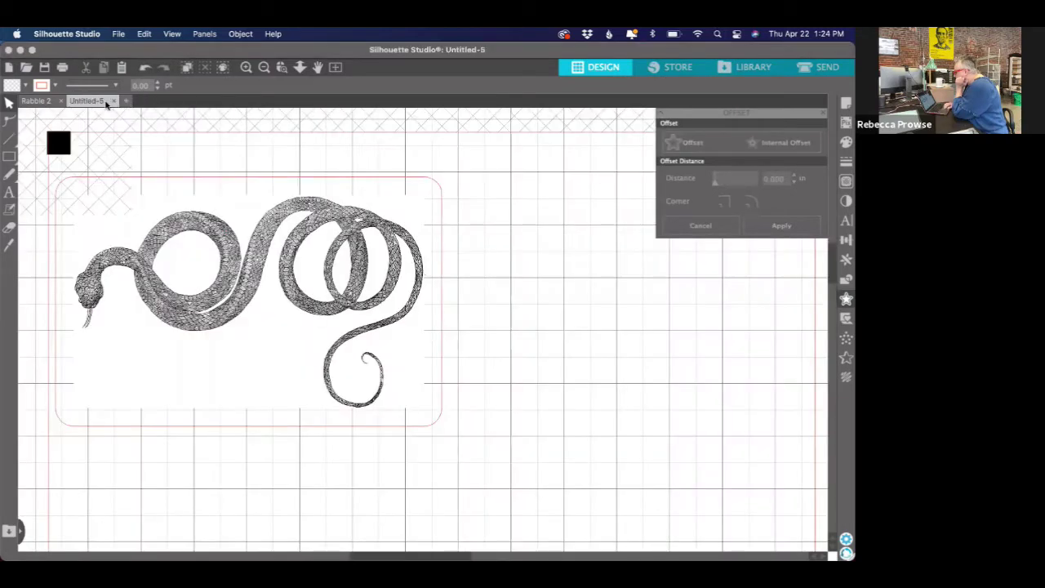
{"action": "left_click", "coordinate": [127, 100]}
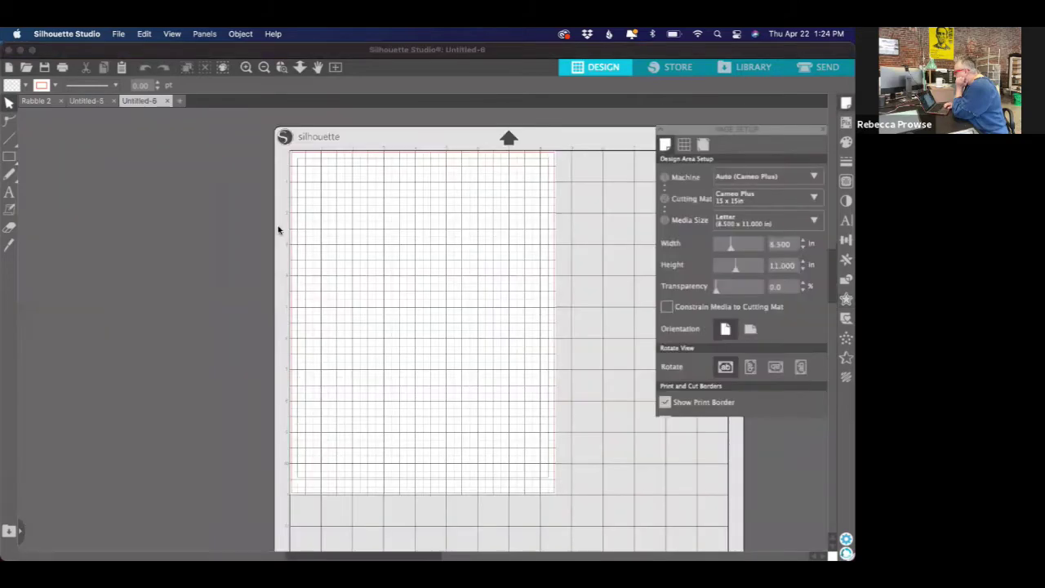
- Place the black looping-line artwork "Untitled_...ork 7.png" from the Downloads folder into the blank document
{"action": "mouse_move", "coordinate": [17, 282]}
{"action": "left_click", "coordinate": [25, 488]}
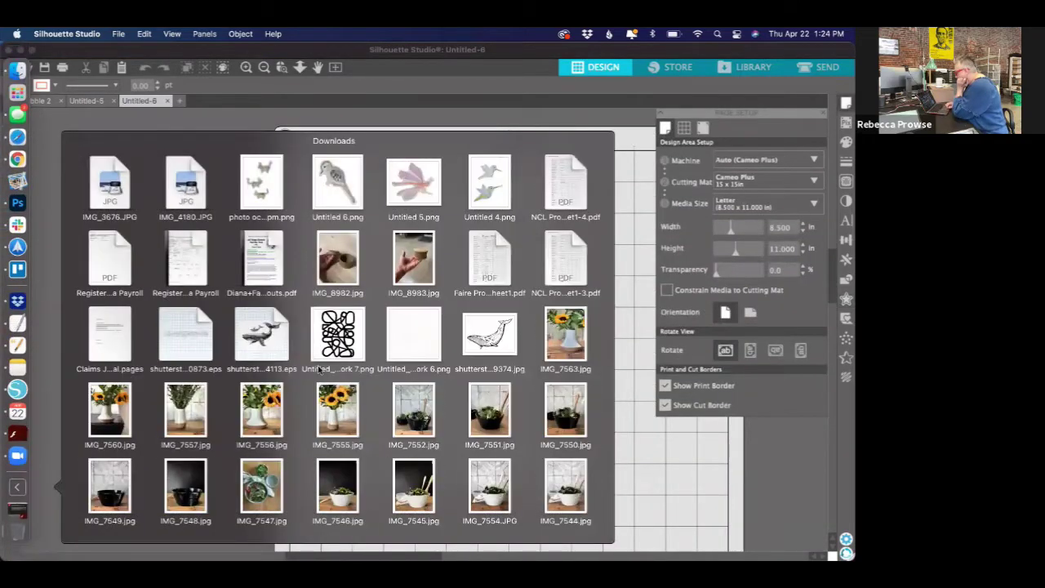
{"action": "scroll", "coordinate": [321, 370], "scroll_direction": "down", "scroll_amount": 3}
{"action": "scroll", "coordinate": [319, 370], "scroll_direction": "down", "scroll_amount": 3}
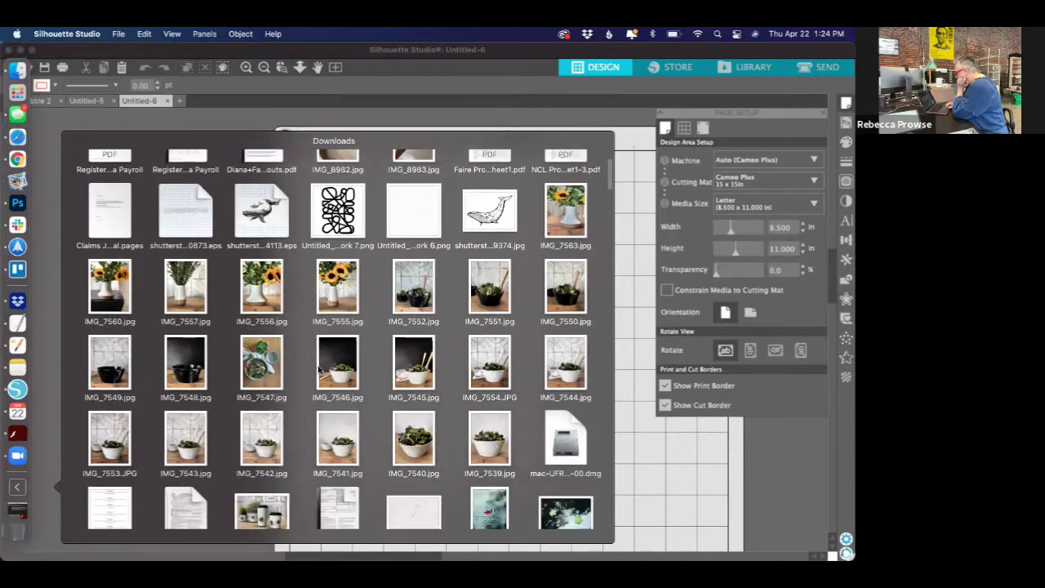
{"action": "scroll", "coordinate": [319, 370], "scroll_direction": "up", "scroll_amount": 3}
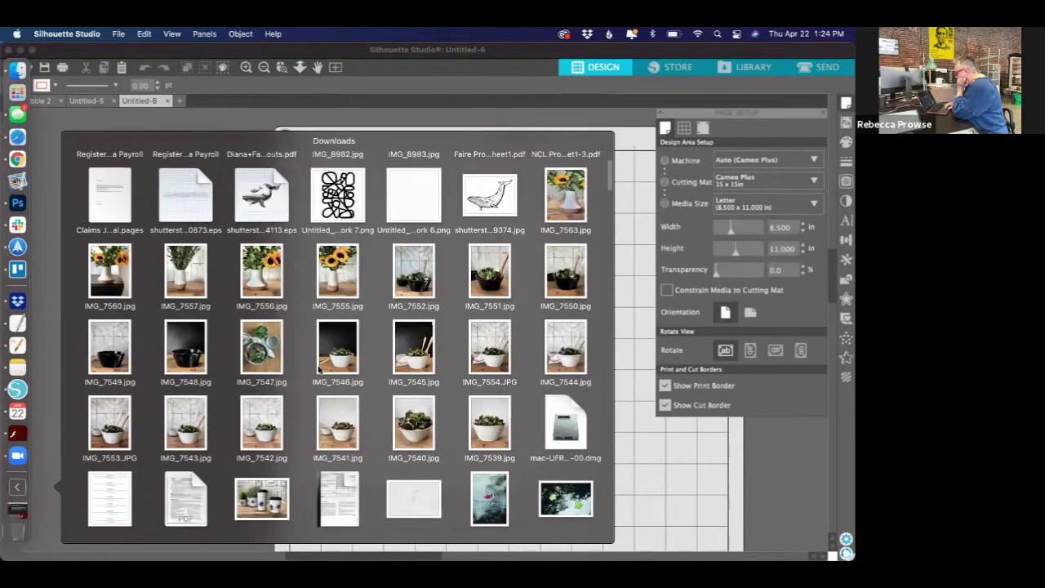
{"action": "left_click_drag", "start_coordinate": [335, 241], "coordinate": [377, 247]}
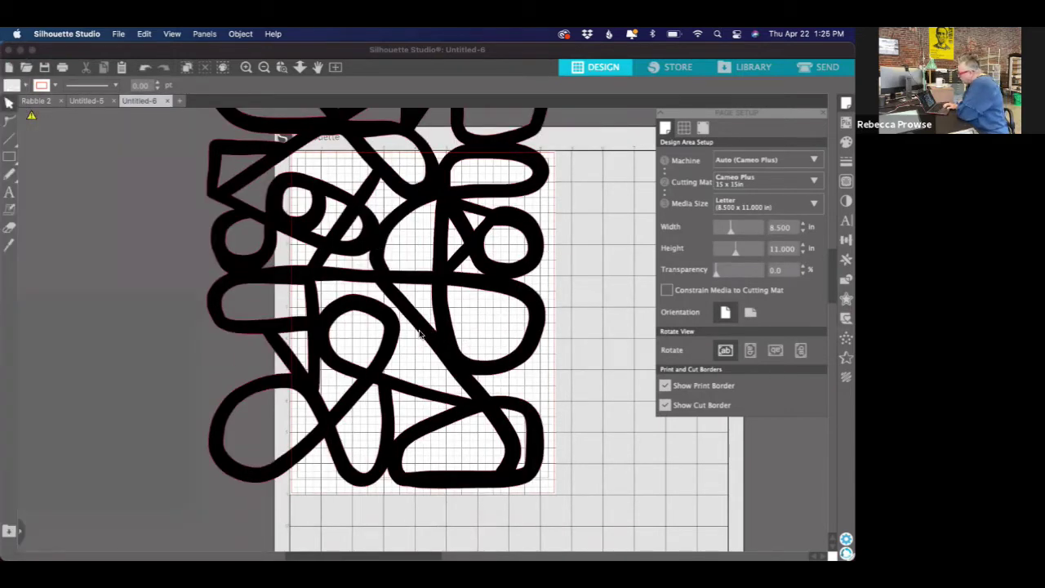
- Scale the line artwork down to about 2.52 by 3.57 in and position it in the upper left part of the page
{"action": "left_click_drag", "start_coordinate": [425, 335], "coordinate": [476, 377]}
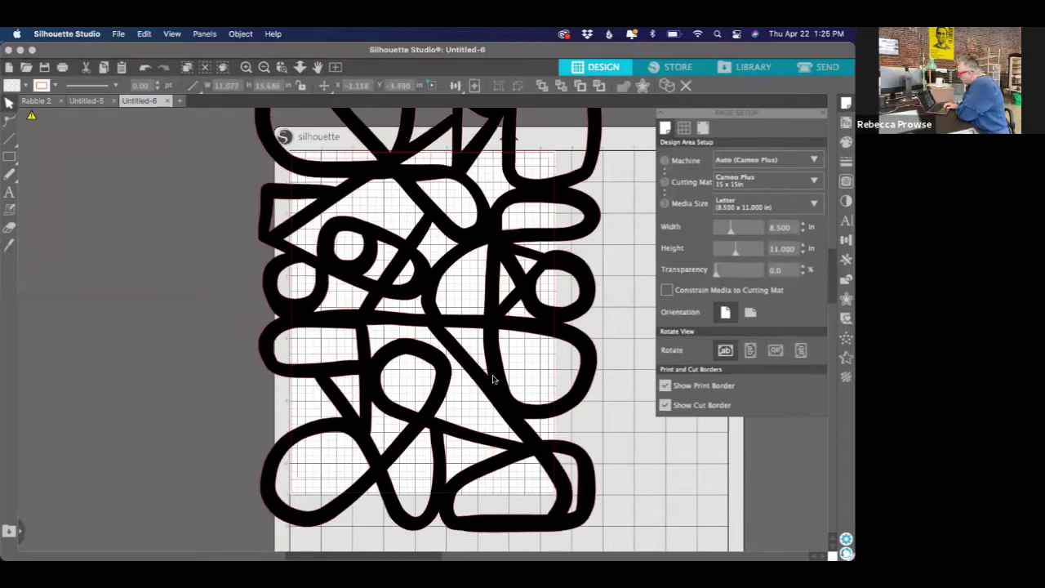
{"action": "left_click", "coordinate": [580, 527]}
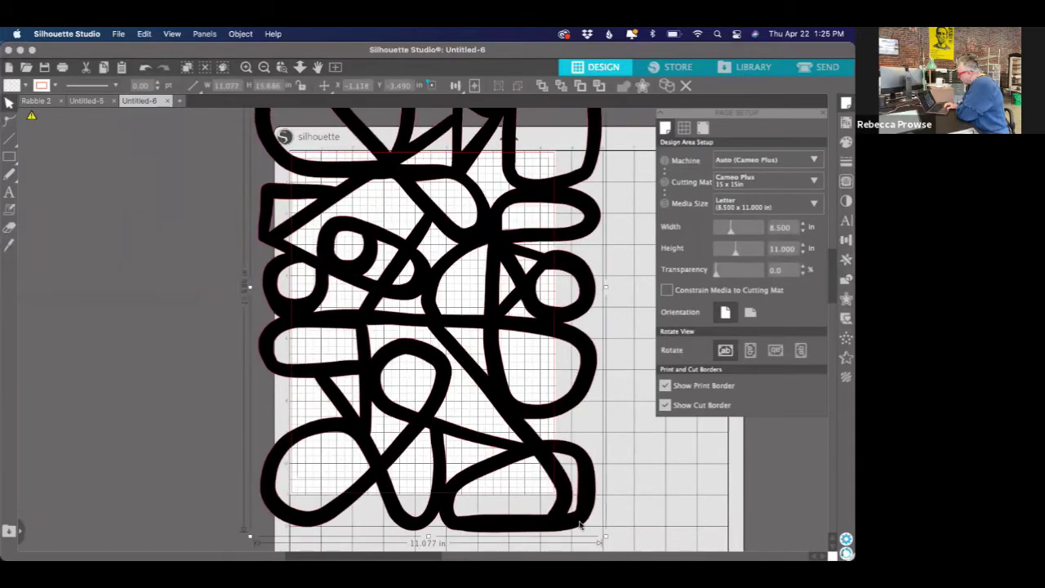
{"action": "left_click_drag", "start_coordinate": [459, 317], "coordinate": [381, 233]}
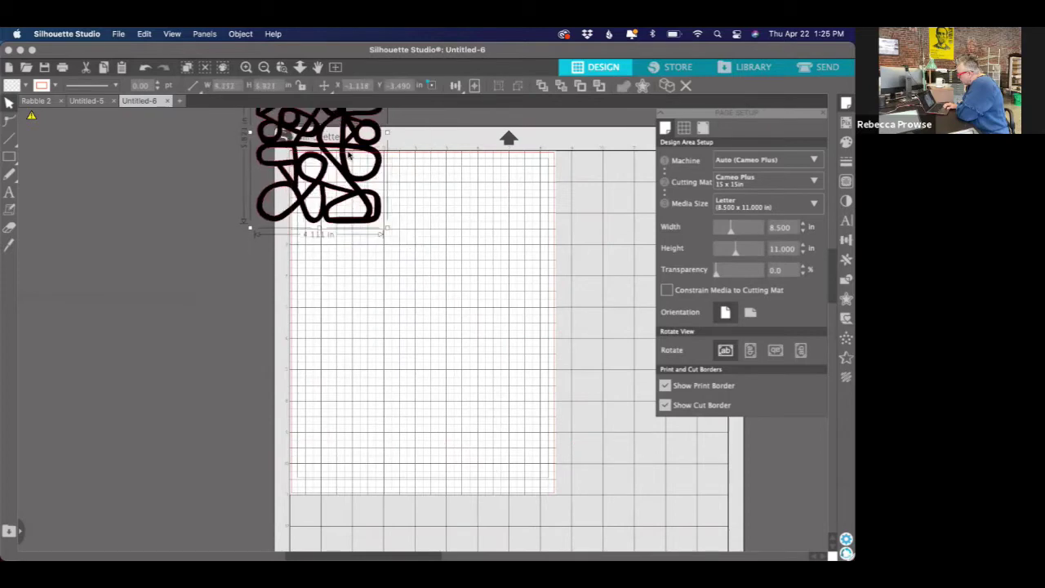
{"action": "left_click_drag", "start_coordinate": [345, 153], "coordinate": [419, 300]}
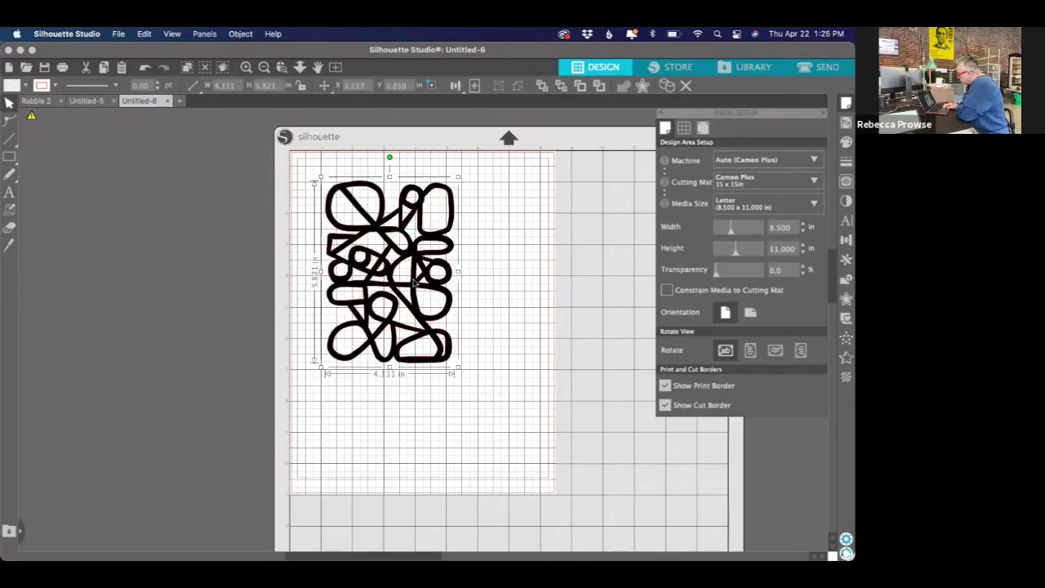
{"action": "left_click_drag", "start_coordinate": [423, 322], "coordinate": [404, 297]}
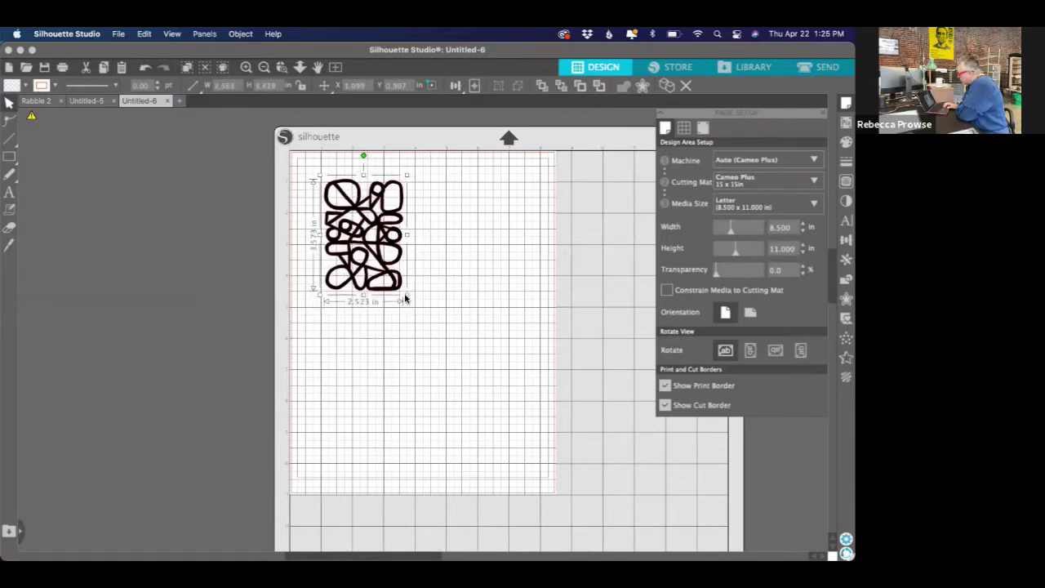
{"action": "left_click_drag", "start_coordinate": [381, 242], "coordinate": [405, 261]}
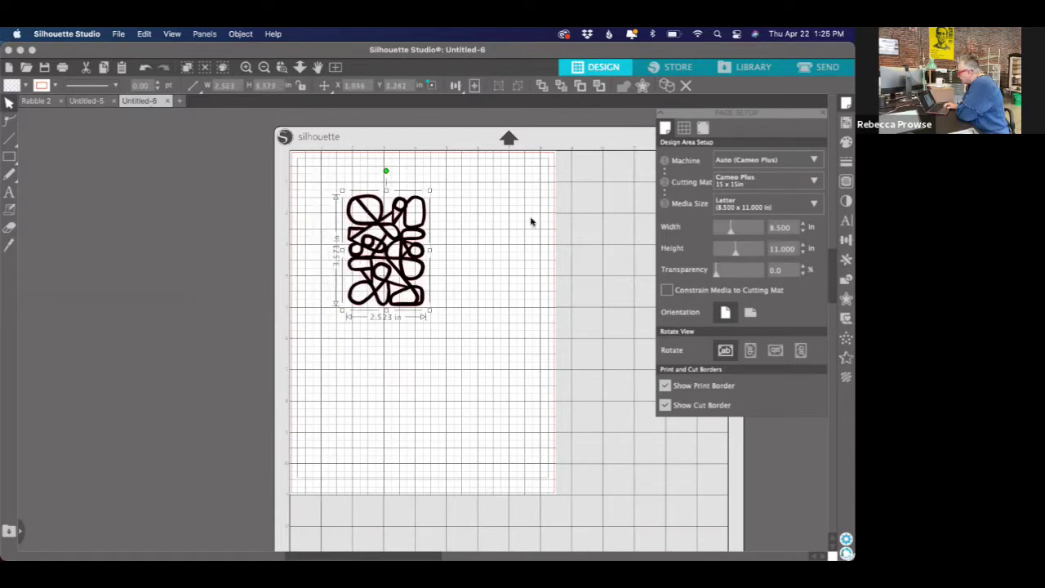
- Turn on the registration marks for the page and return to the design area setup
{"action": "left_click", "coordinate": [645, 179]}
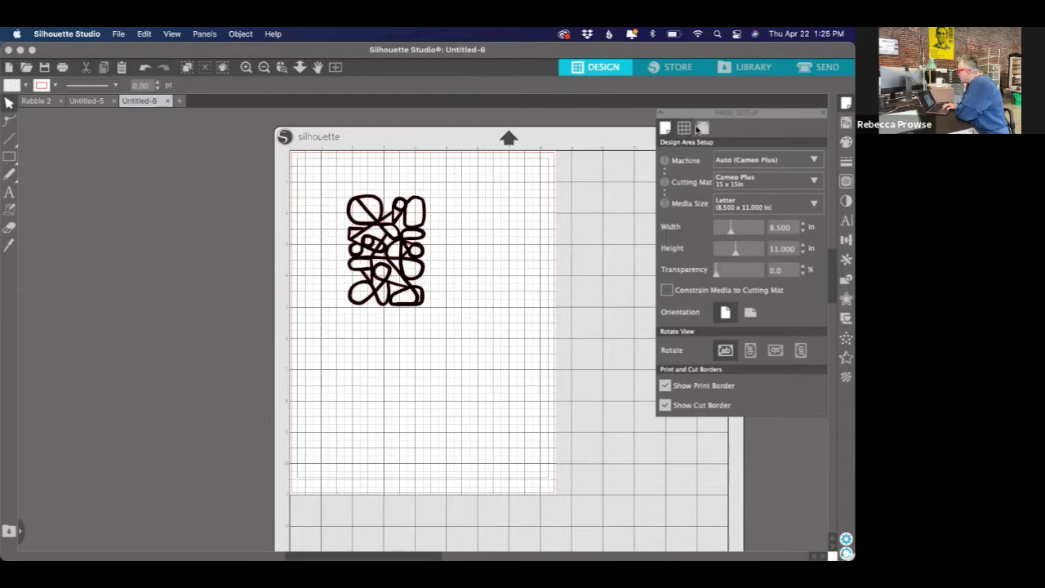
{"action": "left_click", "coordinate": [704, 128]}
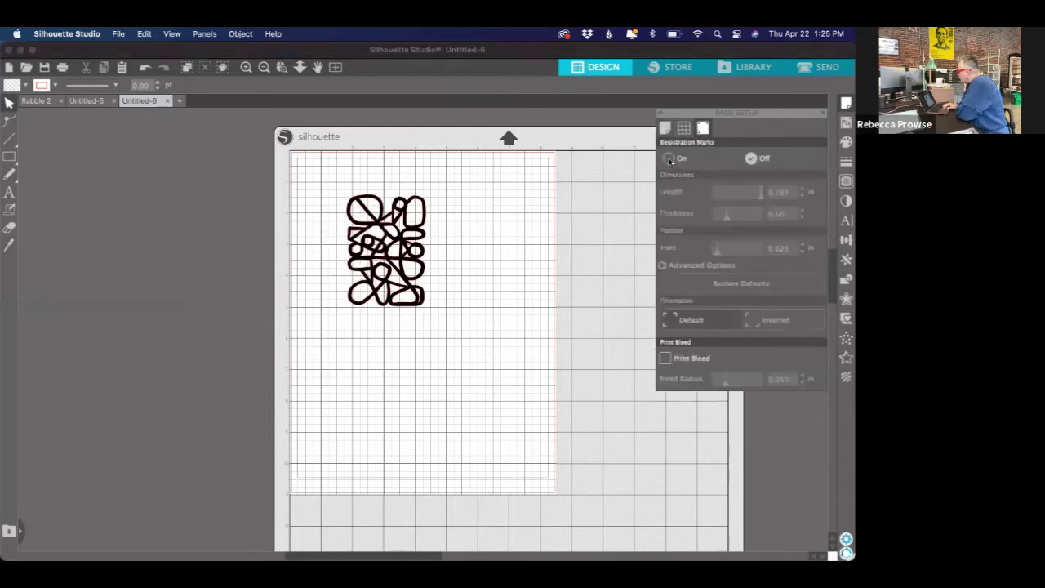
{"action": "left_click", "coordinate": [669, 159]}
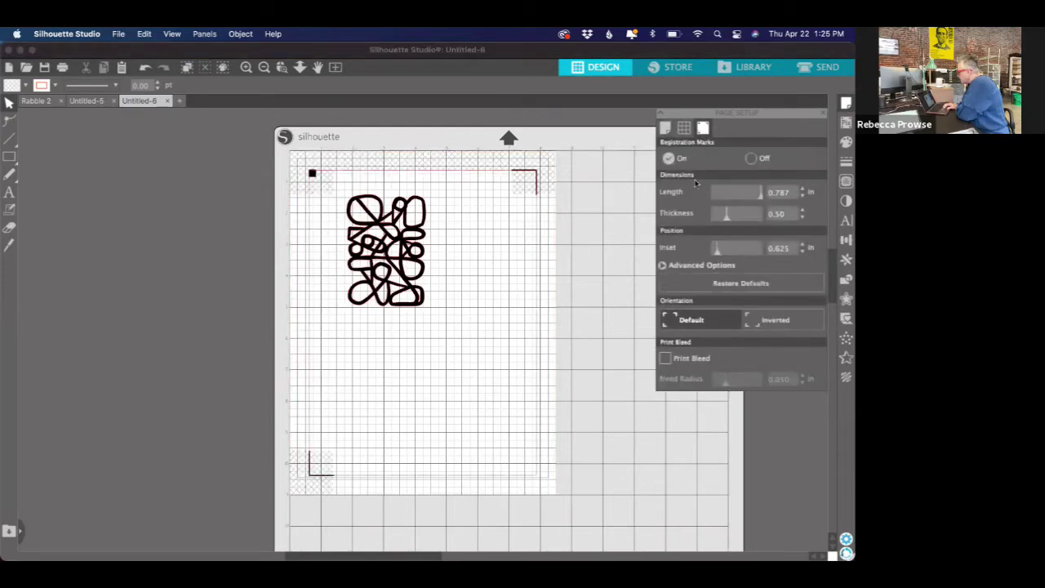
{"action": "left_click", "coordinate": [666, 128]}
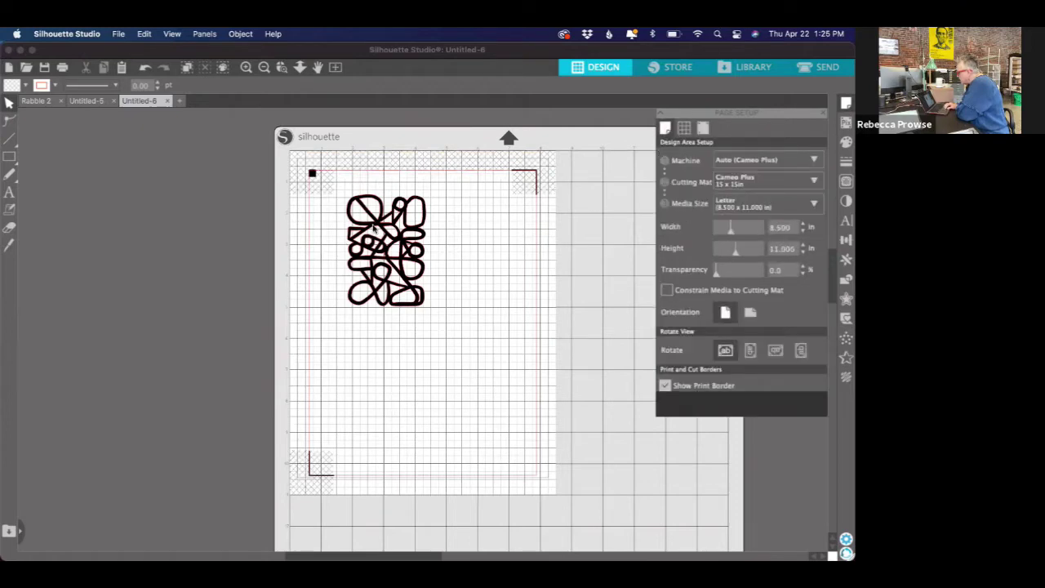
- Move the line artwork slightly higher within the cut border, then paste a copy and place it beside the original
{"action": "mouse_move", "coordinate": [376, 229]}
{"action": "left_mouse_down"}
{"action": "mouse_move", "coordinate": [356, 244]}
{"action": "mouse_move", "coordinate": [379, 214]}
{"action": "left_mouse_up"}
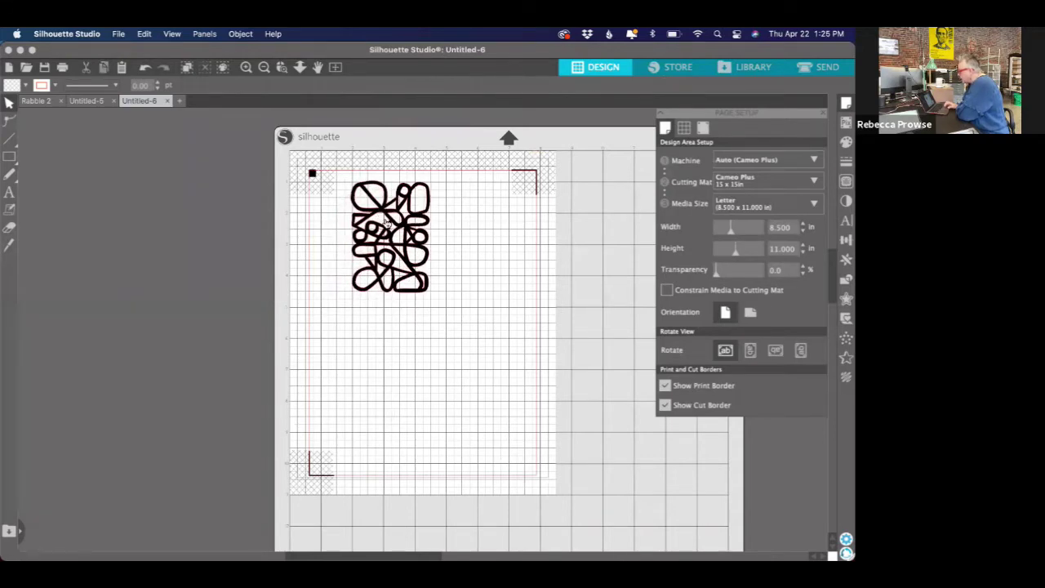
{"action": "right_click", "coordinate": [388, 218]}
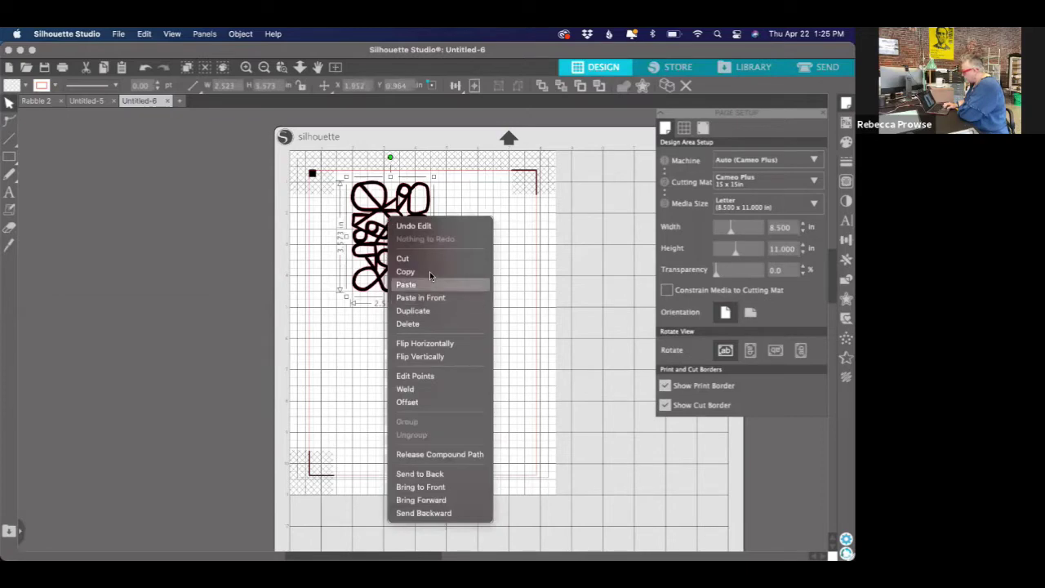
{"action": "left_click", "coordinate": [493, 283]}
{"action": "right_click", "coordinate": [493, 284]}
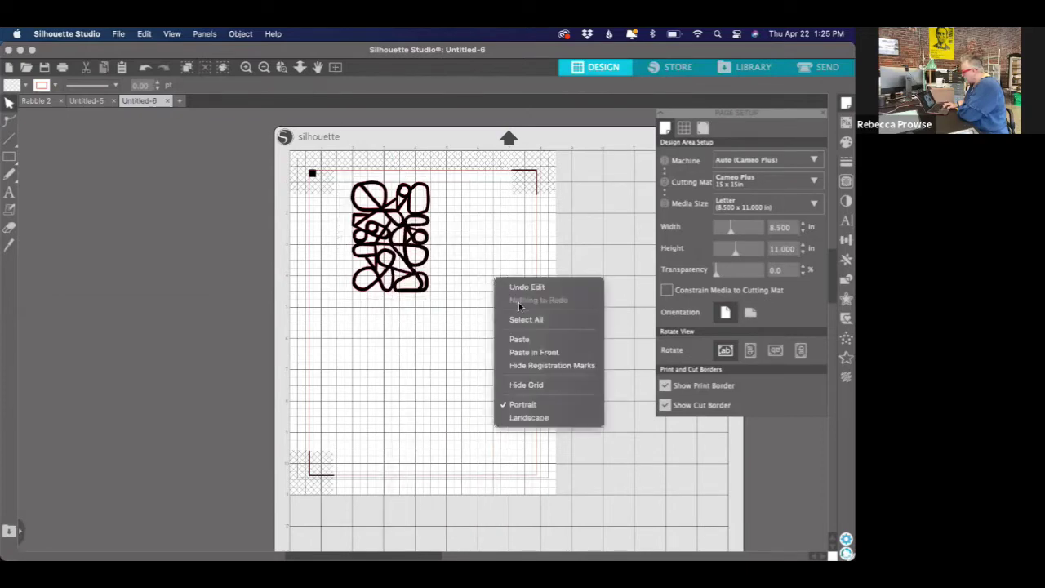
{"action": "left_click", "coordinate": [520, 338]}
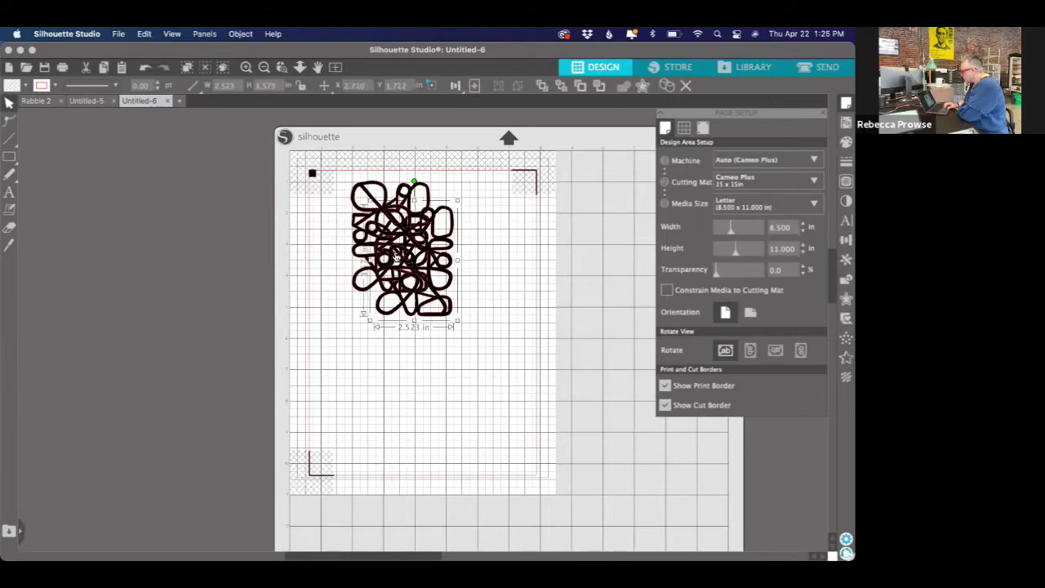
{"action": "left_click_drag", "start_coordinate": [438, 258], "coordinate": [474, 264]}
{"action": "left_click", "coordinate": [486, 393]}
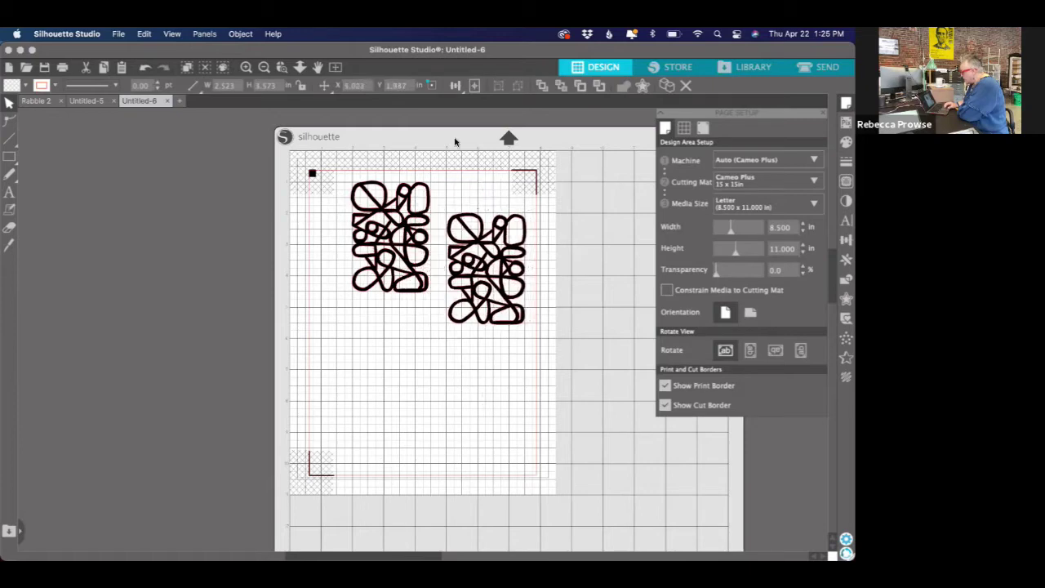
{"action": "left_click", "coordinate": [484, 213]}
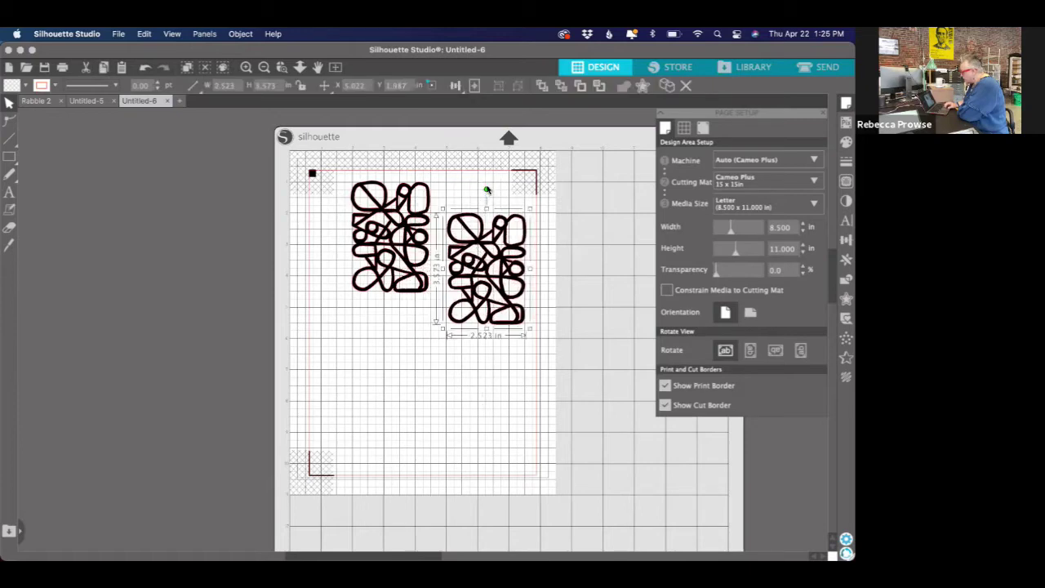
{"action": "left_click", "coordinate": [487, 191]}
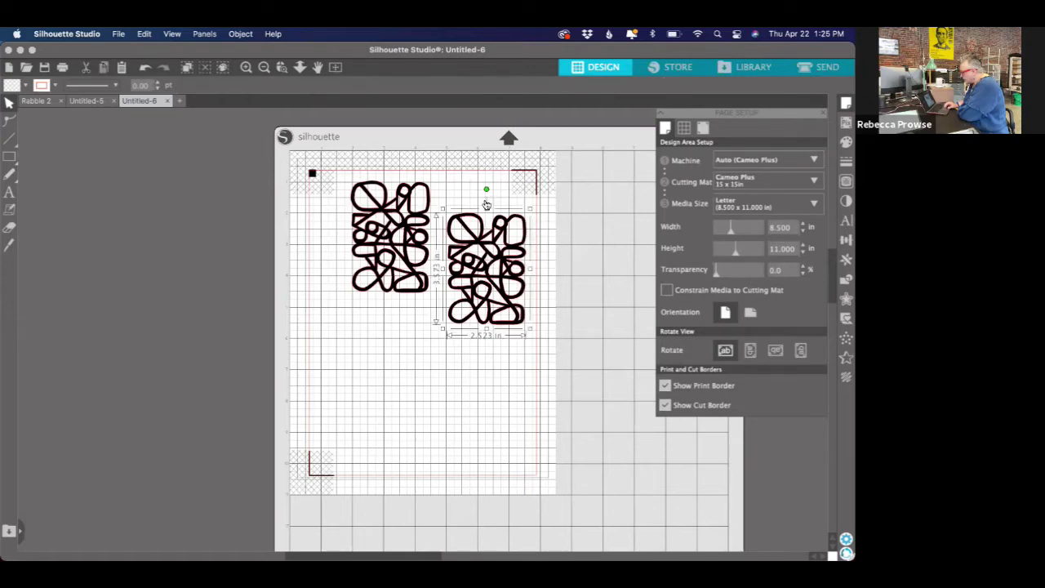
{"action": "left_click", "coordinate": [486, 205]}
{"action": "mouse_move", "coordinate": [486, 189]}
{"action": "left_mouse_down"}
{"action": "mouse_move", "coordinate": [500, 193]}
{"action": "mouse_move", "coordinate": [412, 269]}
{"action": "mouse_move", "coordinate": [450, 182]}
{"action": "mouse_move", "coordinate": [487, 189]}
{"action": "left_mouse_up"}
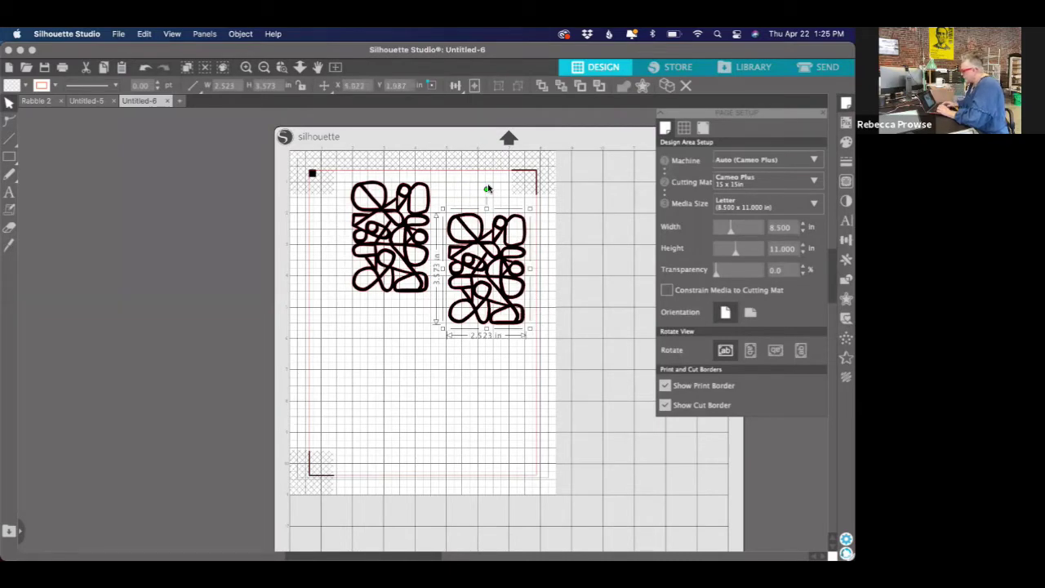
{"action": "left_click", "coordinate": [482, 344]}
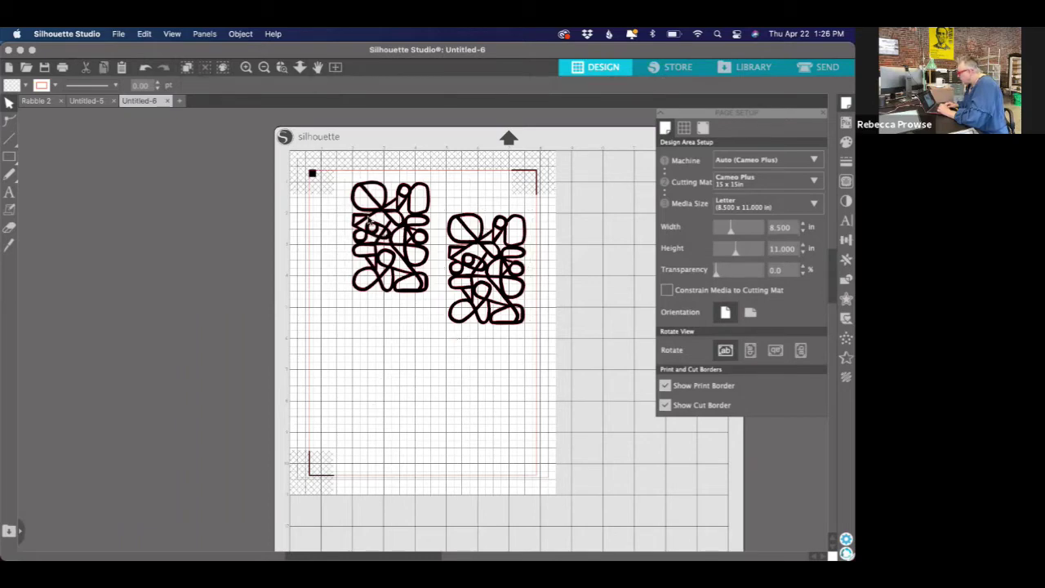
- Create an external offset of 0.125 in with rounded corners around the original line artwork
{"action": "left_click", "coordinate": [371, 222]}
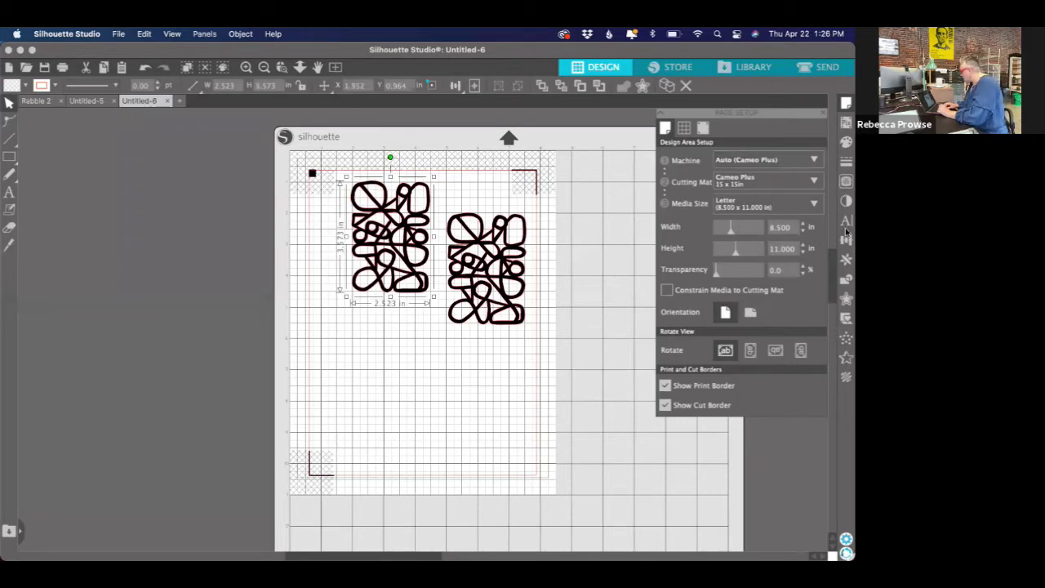
{"action": "left_click", "coordinate": [847, 304]}
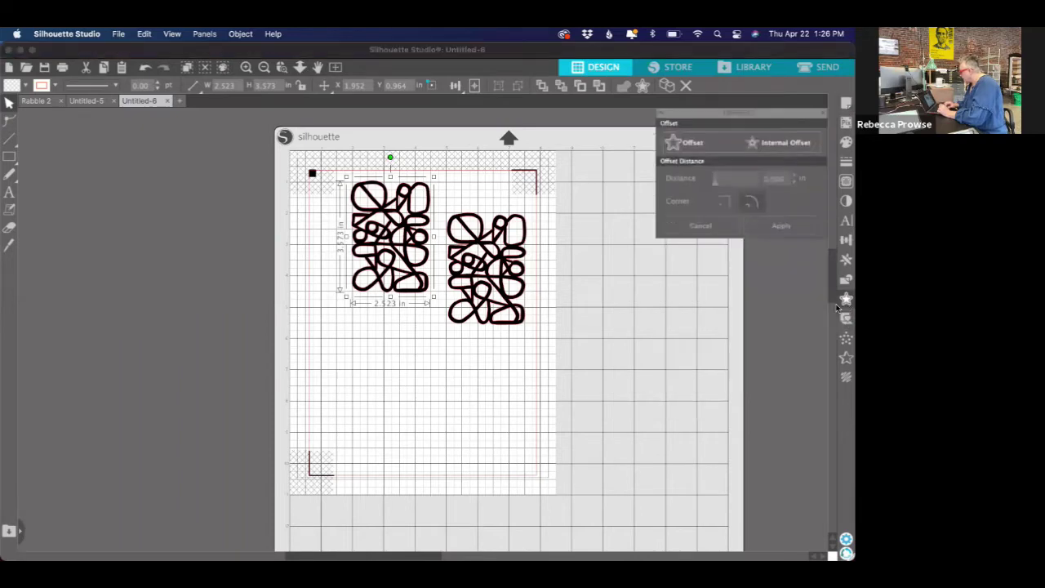
{"action": "left_click", "coordinate": [674, 143]}
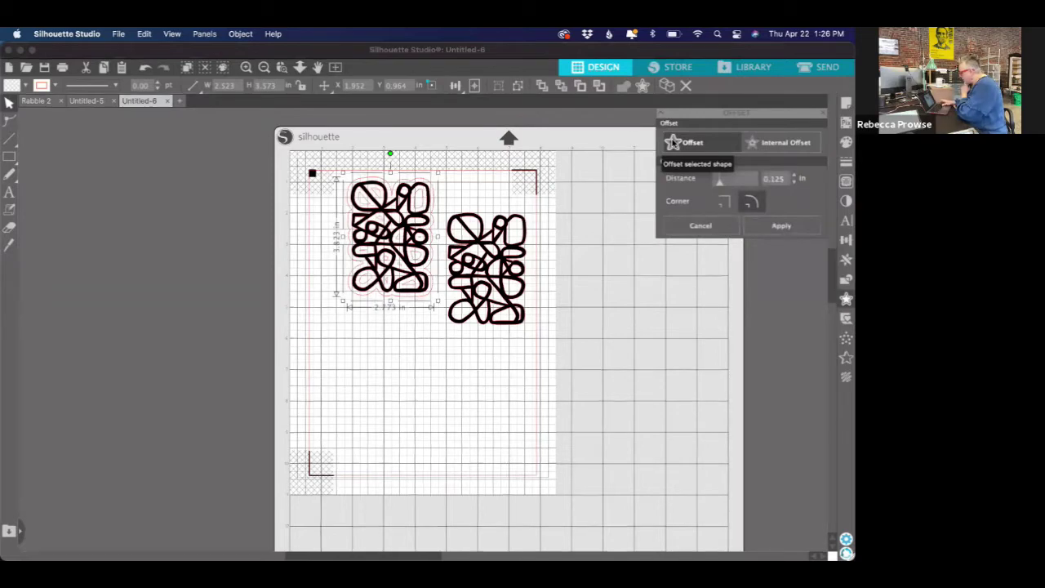
{"action": "scroll", "coordinate": [474, 144], "scroll_direction": "up", "scroll_amount": 4}
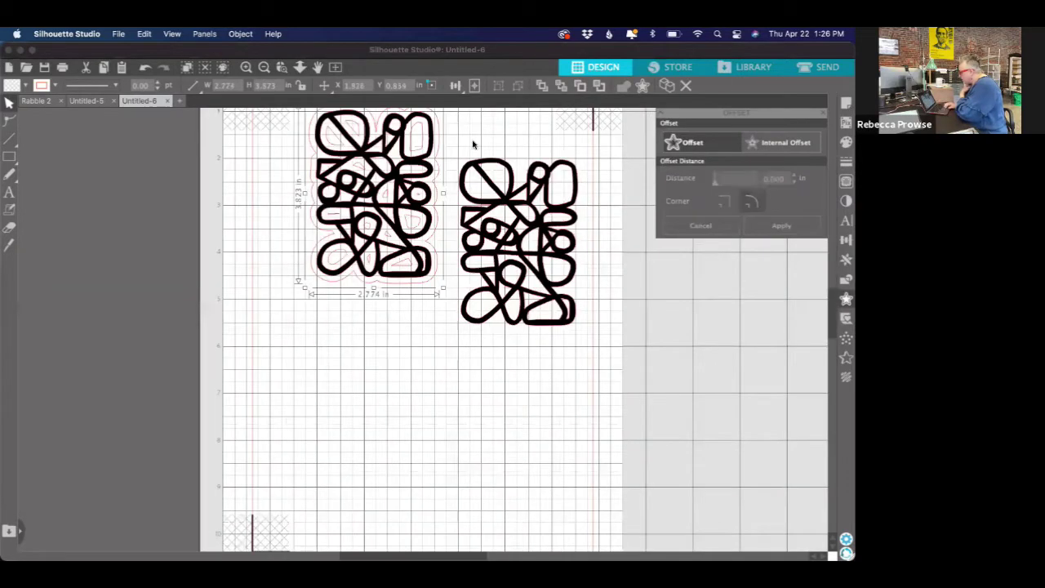
{"action": "scroll", "coordinate": [449, 148], "scroll_direction": "up", "scroll_amount": 5}
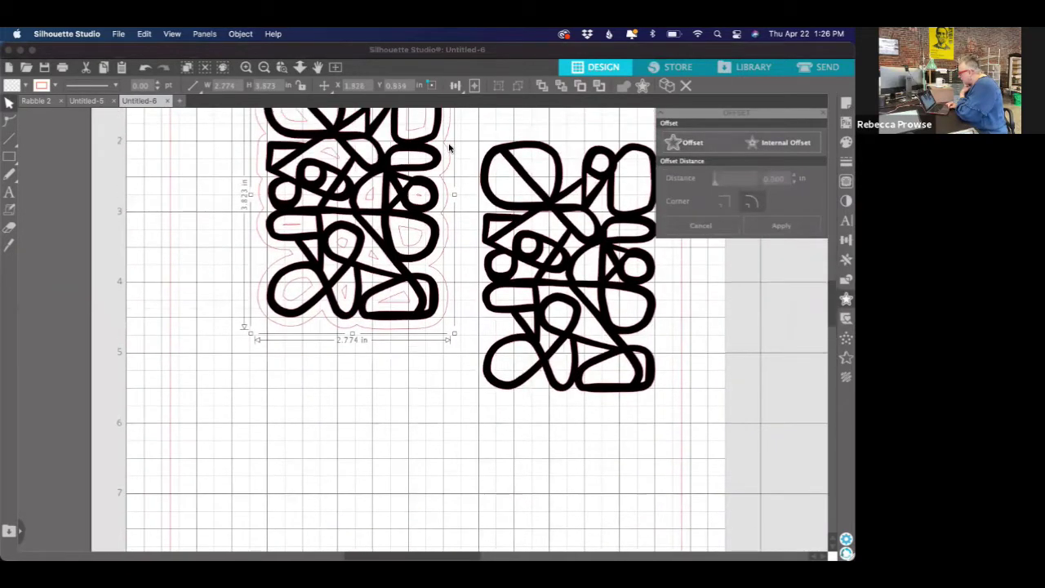
{"action": "scroll", "coordinate": [449, 149], "scroll_direction": "up", "scroll_amount": 4}
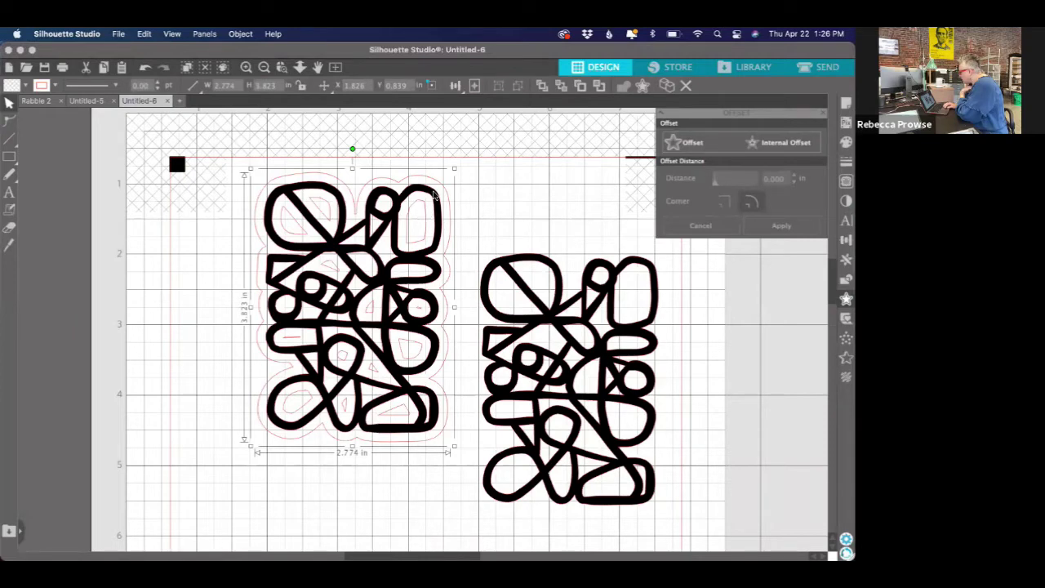
- Move the Offset settings aside and delete the offset outline around the original artwork
{"action": "left_click", "coordinate": [421, 216]}
{"action": "left_click", "coordinate": [448, 203]}
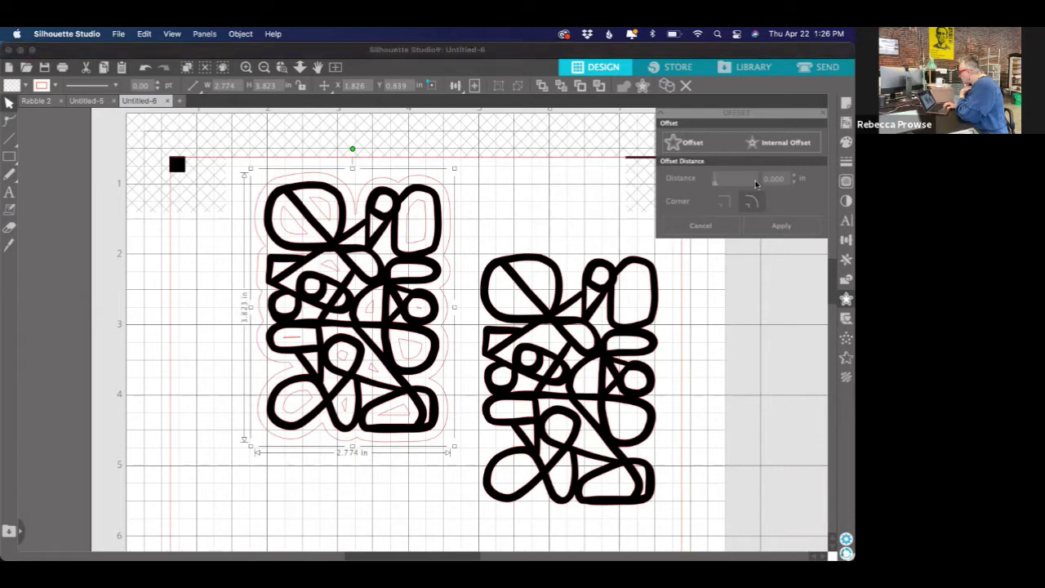
{"action": "left_click_drag", "start_coordinate": [713, 185], "coordinate": [690, 191]}
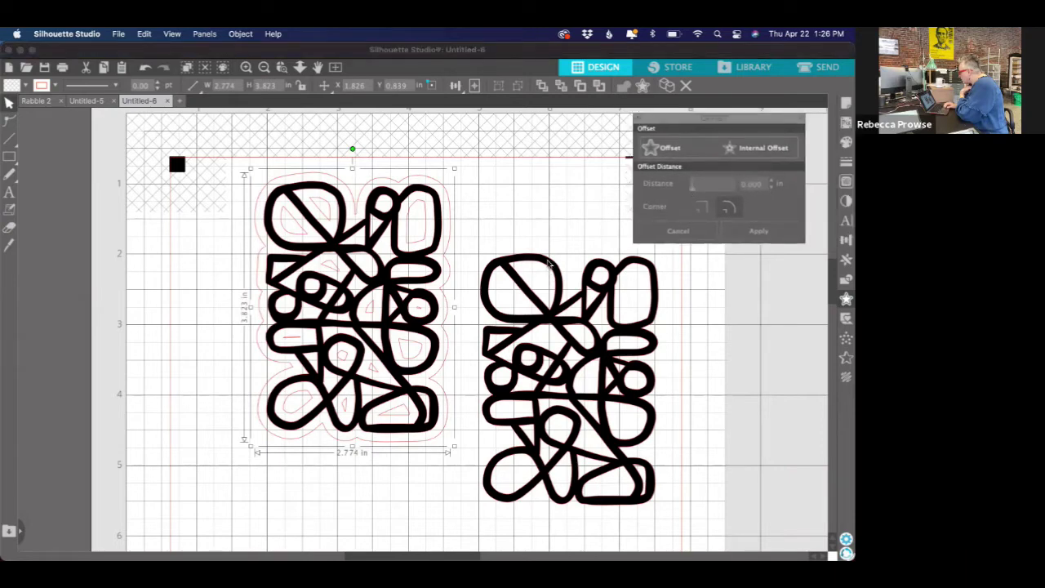
{"action": "left_click", "coordinate": [421, 210]}
{"action": "left_click", "coordinate": [447, 196]}
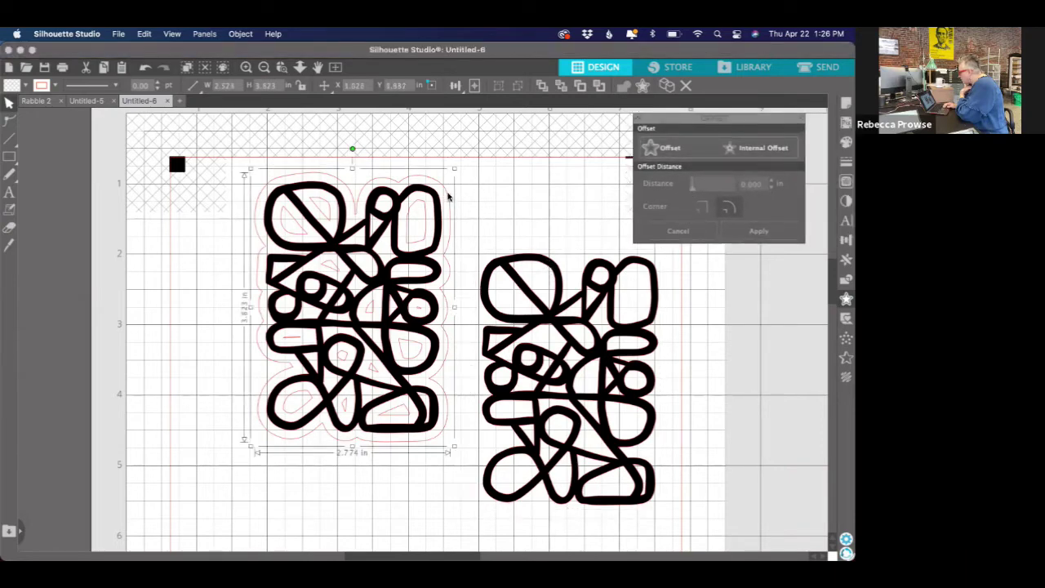
{"action": "key", "text": "Delete"}
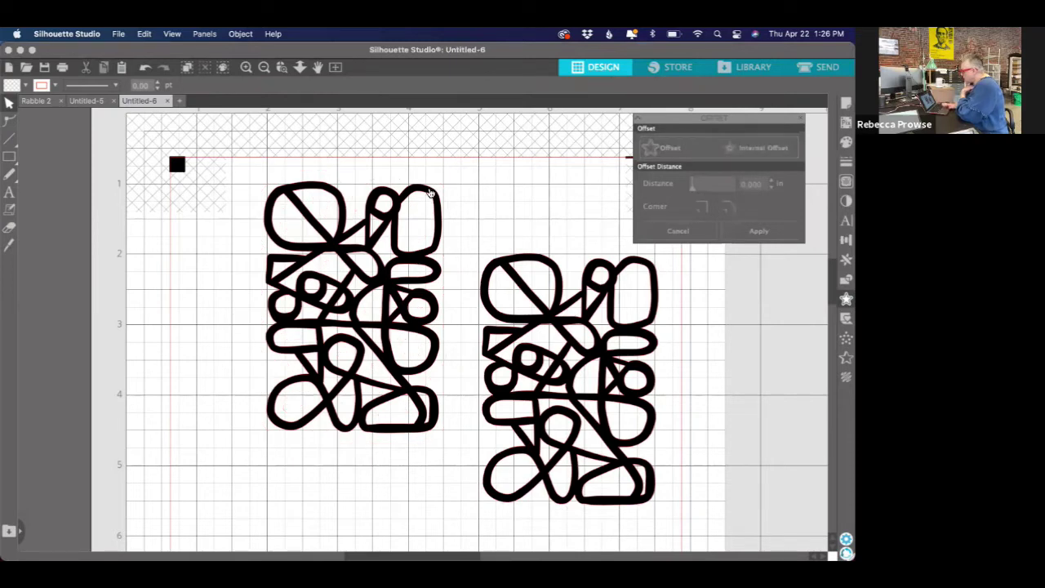
- Create an external offset of 0.025 in with rounded corners around the original line artwork
{"action": "left_click", "coordinate": [430, 193]}
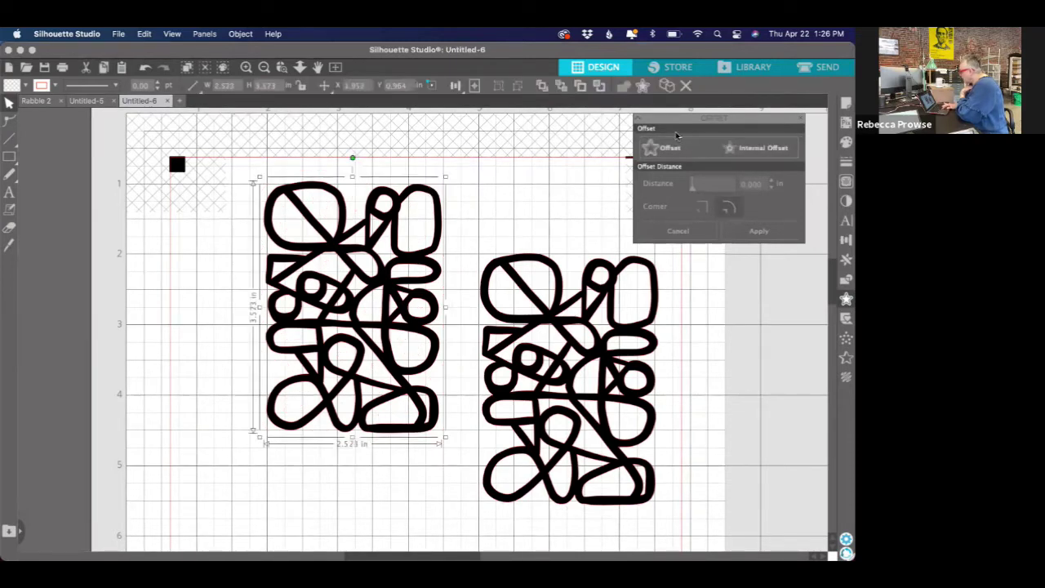
{"action": "left_click", "coordinate": [649, 150]}
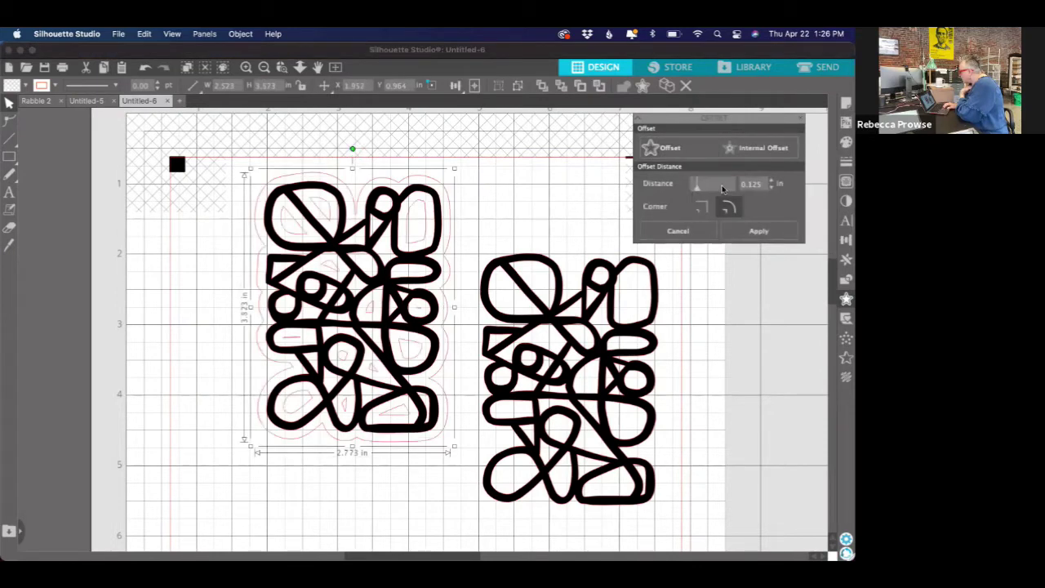
{"action": "left_click_drag", "start_coordinate": [722, 188], "coordinate": [658, 200]}
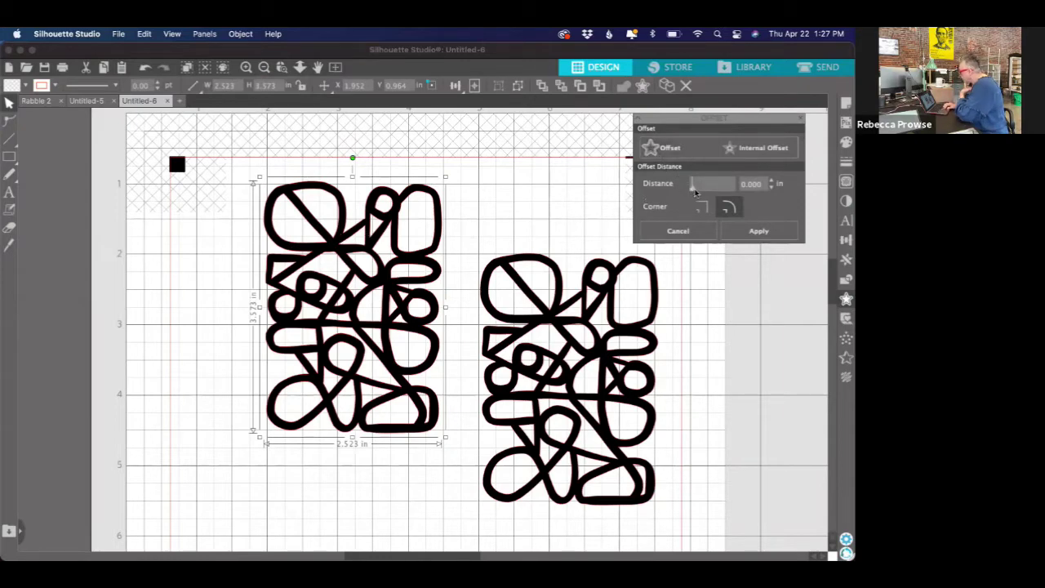
{"action": "left_click", "coordinate": [694, 188]}
{"action": "left_click_drag", "start_coordinate": [695, 190], "coordinate": [692, 190]}
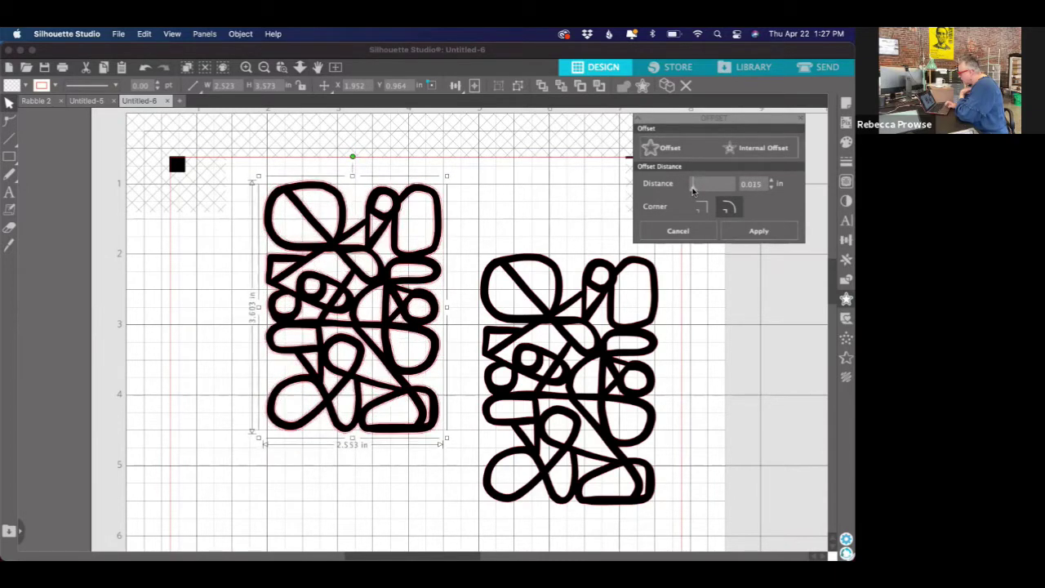
{"action": "double_click", "coordinate": [748, 183]}
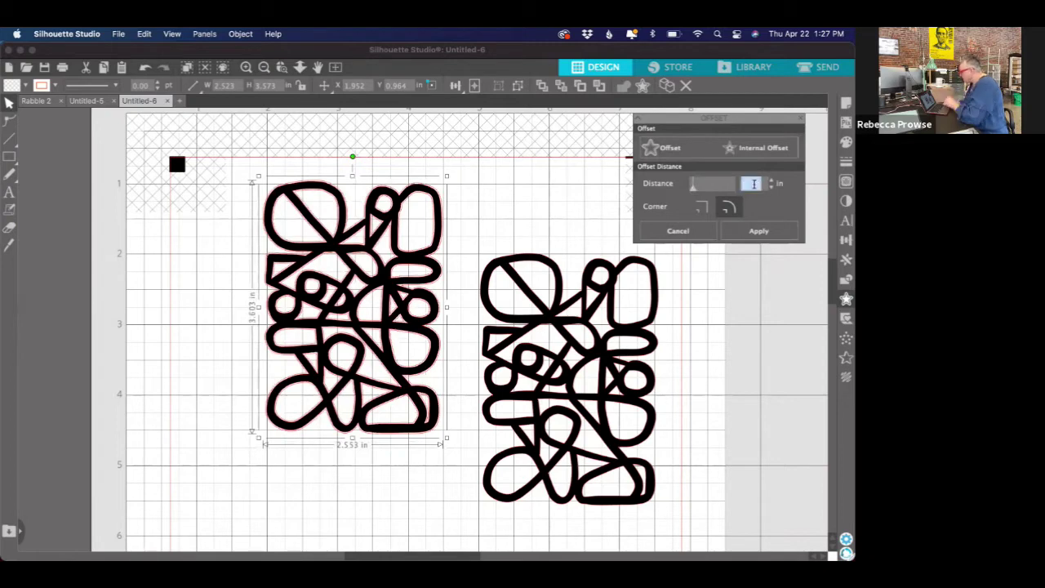
{"action": "type", "text": ".025"}
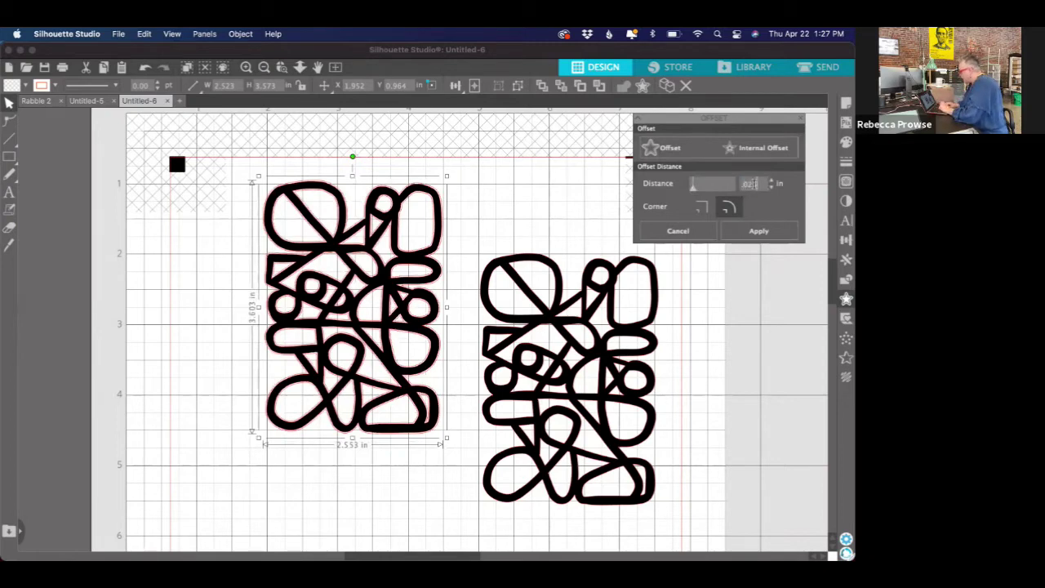
{"action": "key", "text": "Return"}
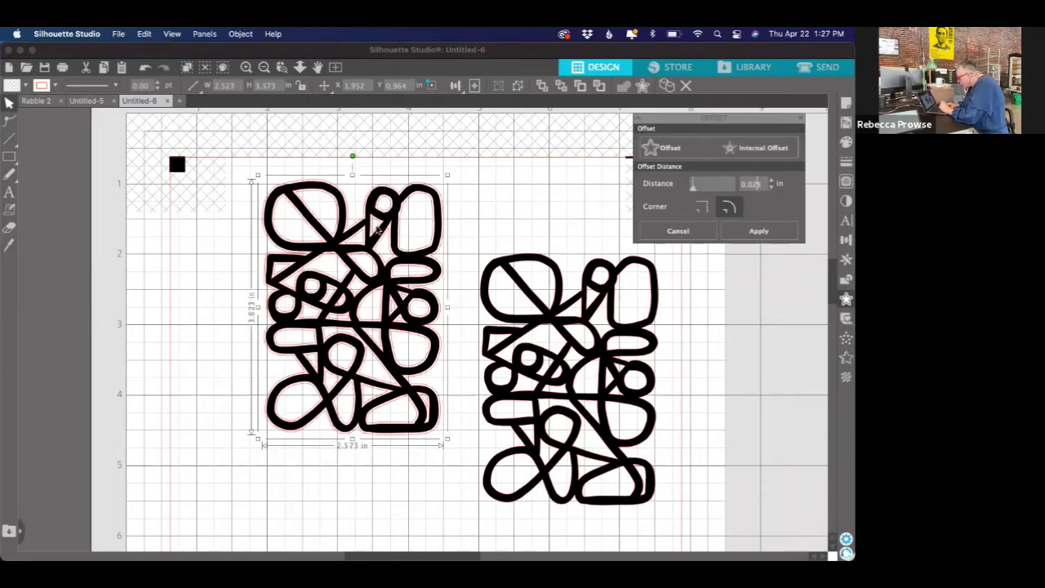
{"action": "left_click", "coordinate": [376, 274]}
{"action": "left_click", "coordinate": [531, 270]}
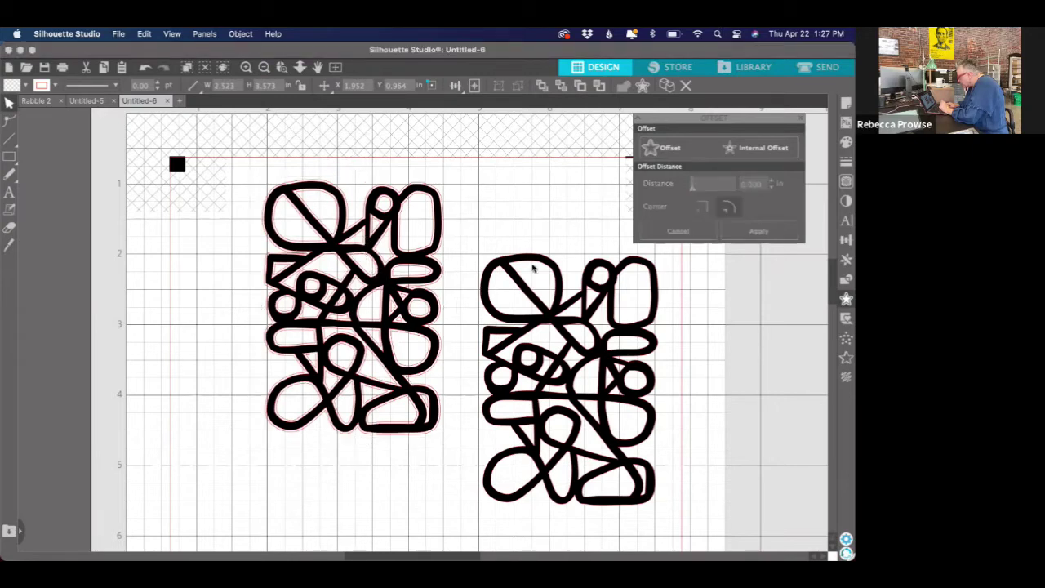
- Offset the copied line artwork externally by 0.025 in with rounded corners, then clear the selection
{"action": "left_click", "coordinate": [533, 265]}
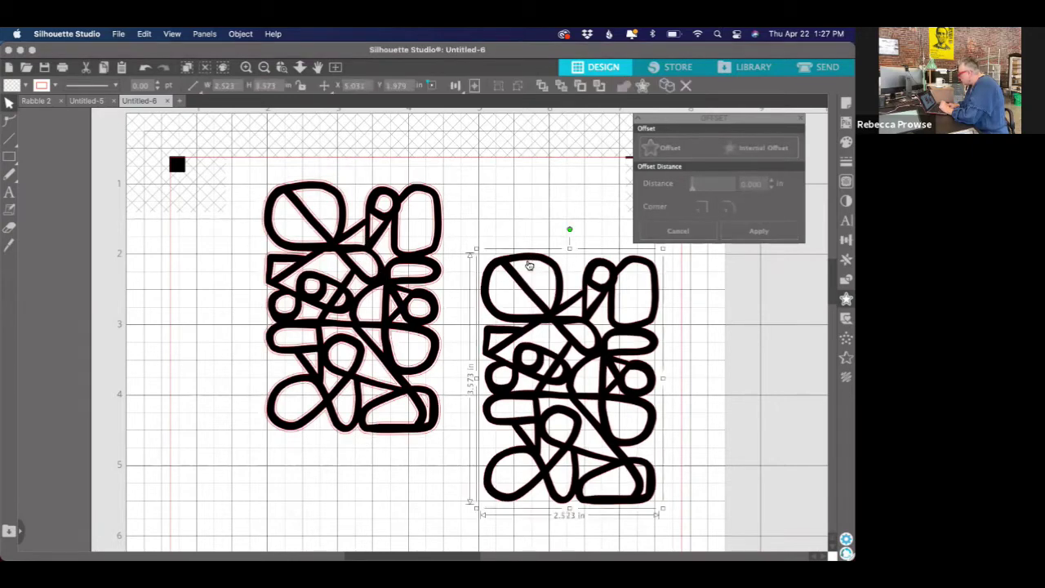
{"action": "left_click", "coordinate": [673, 150]}
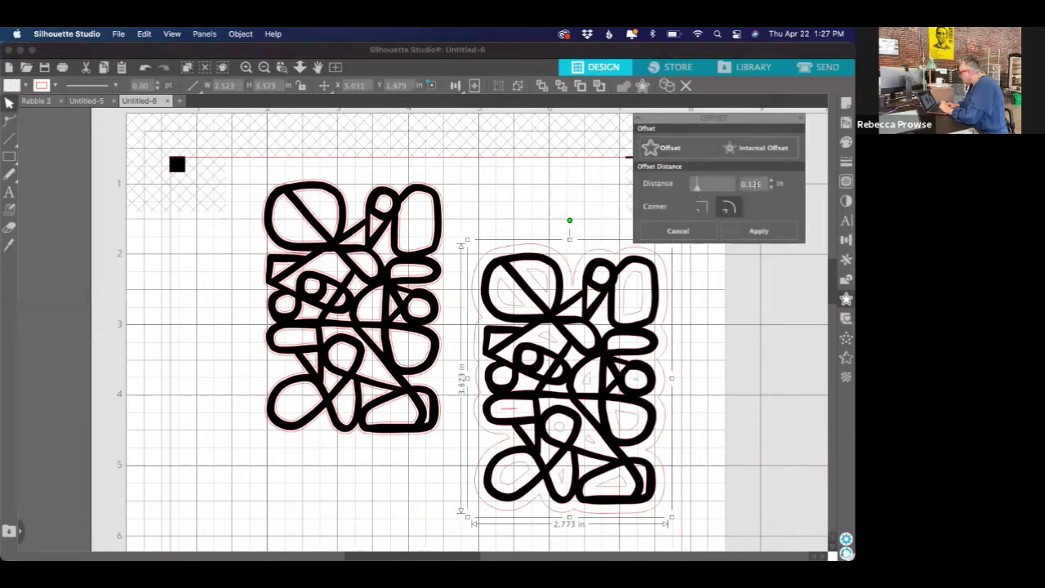
{"action": "double_click", "coordinate": [757, 185]}
{"action": "type", "text": "0"}
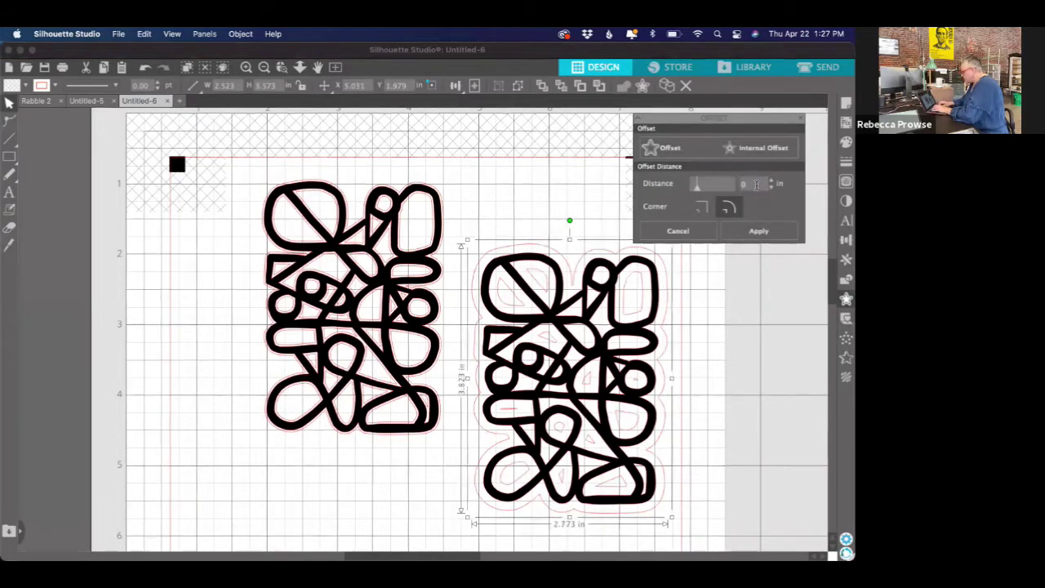
{"action": "type", "text": ".025"}
{"action": "left_click", "coordinate": [757, 232]}
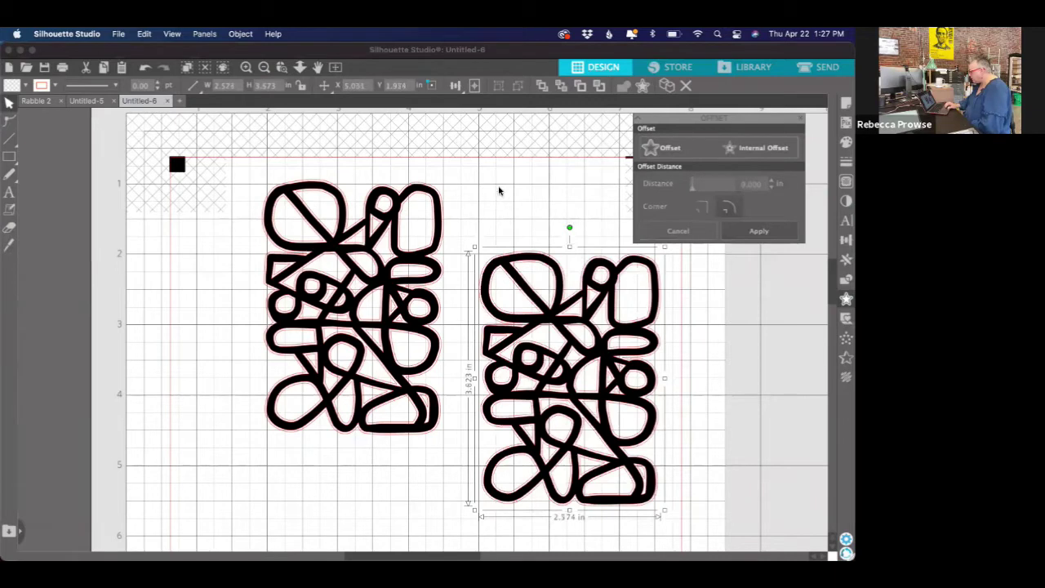
{"action": "left_click", "coordinate": [708, 381]}
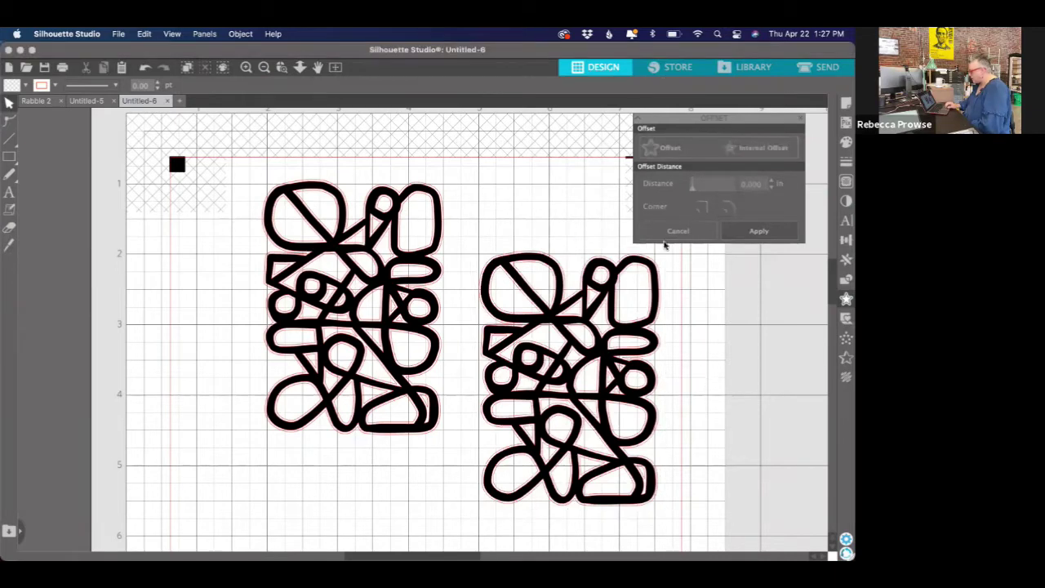
- Check the Rabble 2 document, return to Untitled-6, select the original line artwork and move the Offset settings clear of the registration mark
{"action": "left_click", "coordinate": [33, 101]}
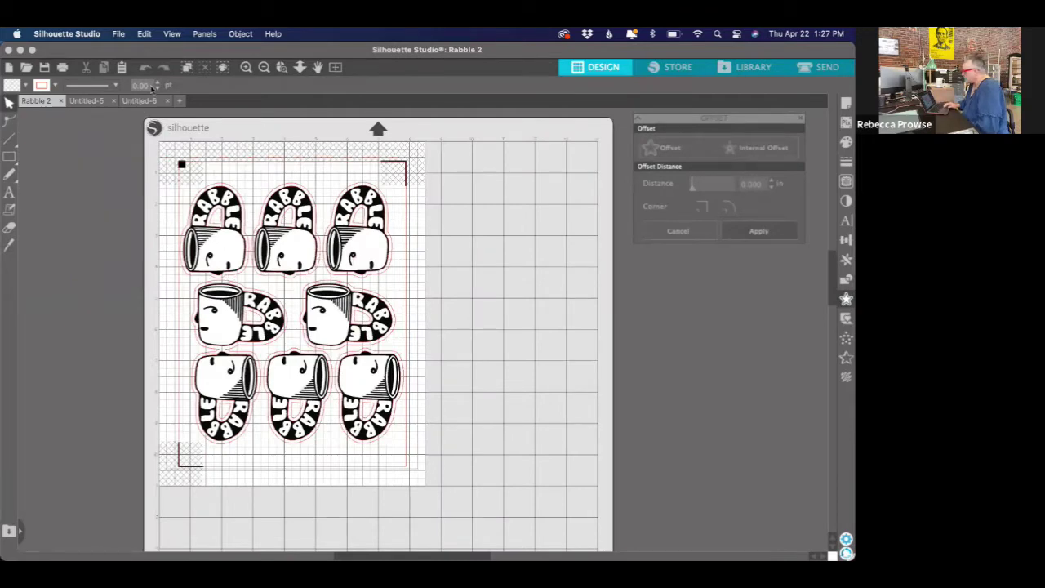
{"action": "left_click", "coordinate": [140, 101]}
{"action": "left_click", "coordinate": [434, 240]}
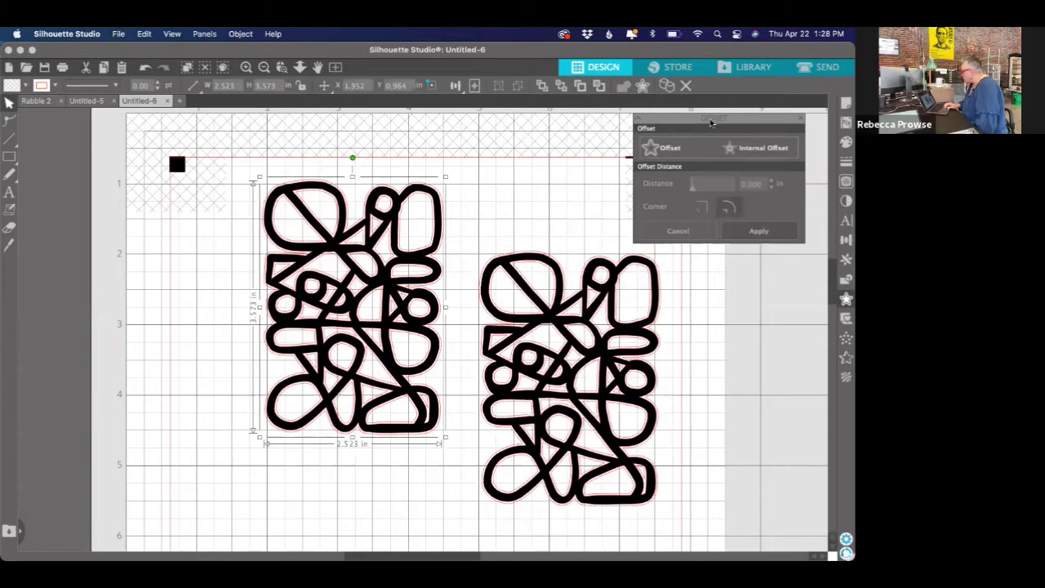
{"action": "left_click_drag", "start_coordinate": [712, 121], "coordinate": [765, 123]}
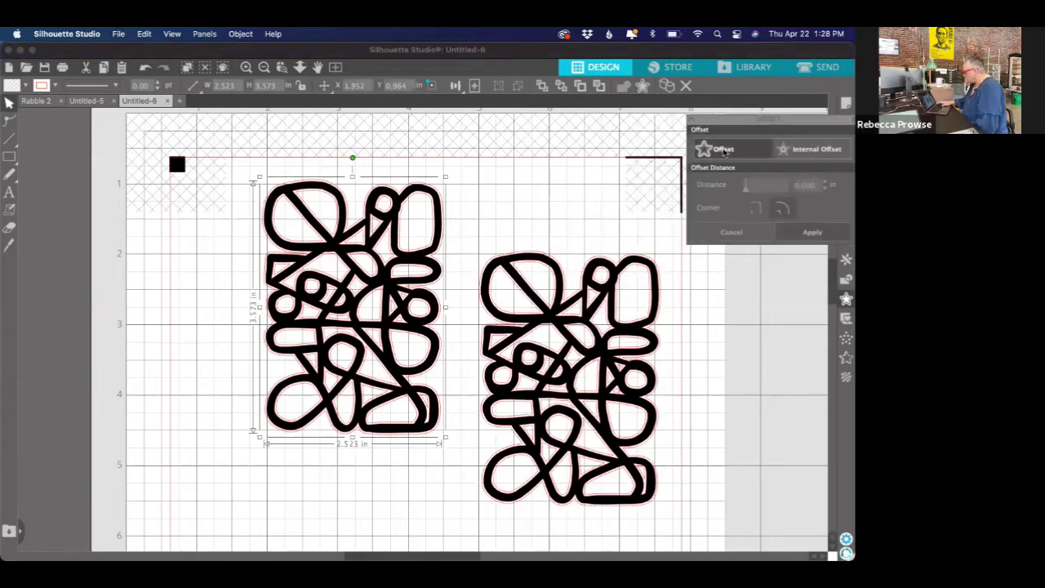
- Bring up the cut setup for sending the two-artwork page to the cutter
{"action": "key", "text": "super+minus"}
{"action": "key", "text": "super+minus"}
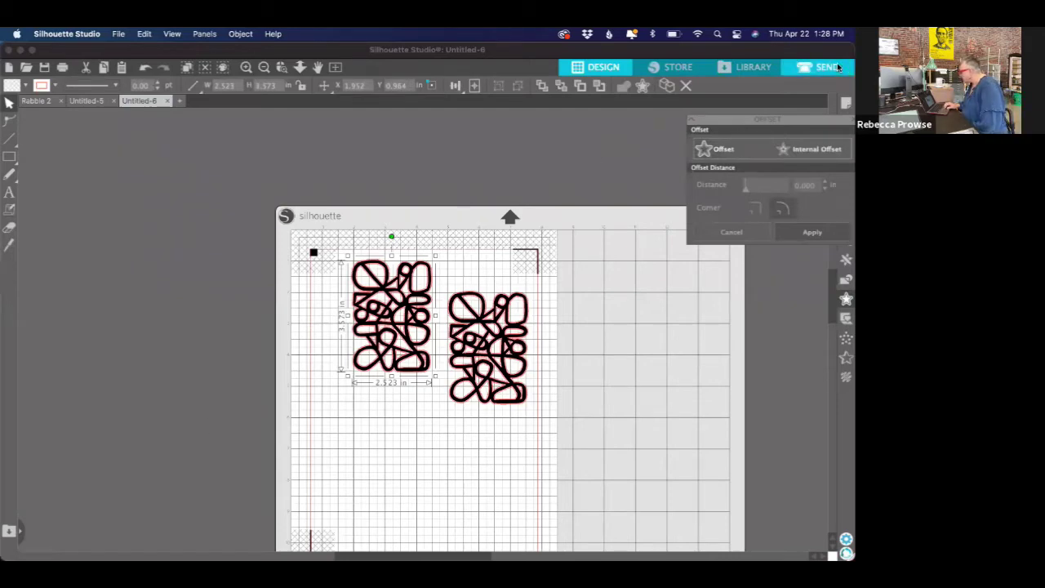
{"action": "left_click", "coordinate": [839, 67]}
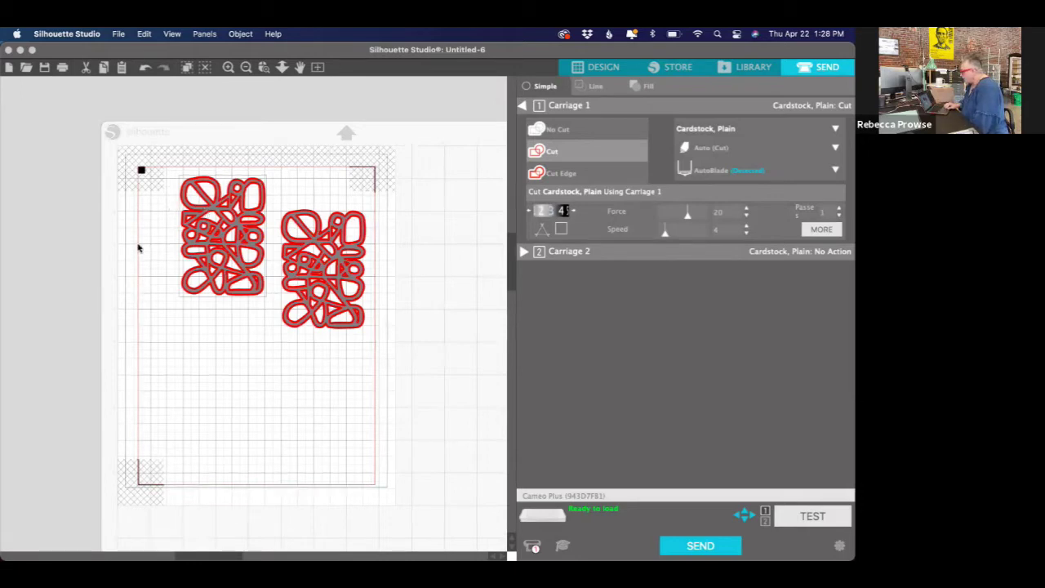
- Compare the No Cut, Cut and Cut Edge actions on the original line artwork and set it to No Cut
{"action": "left_click", "coordinate": [186, 219]}
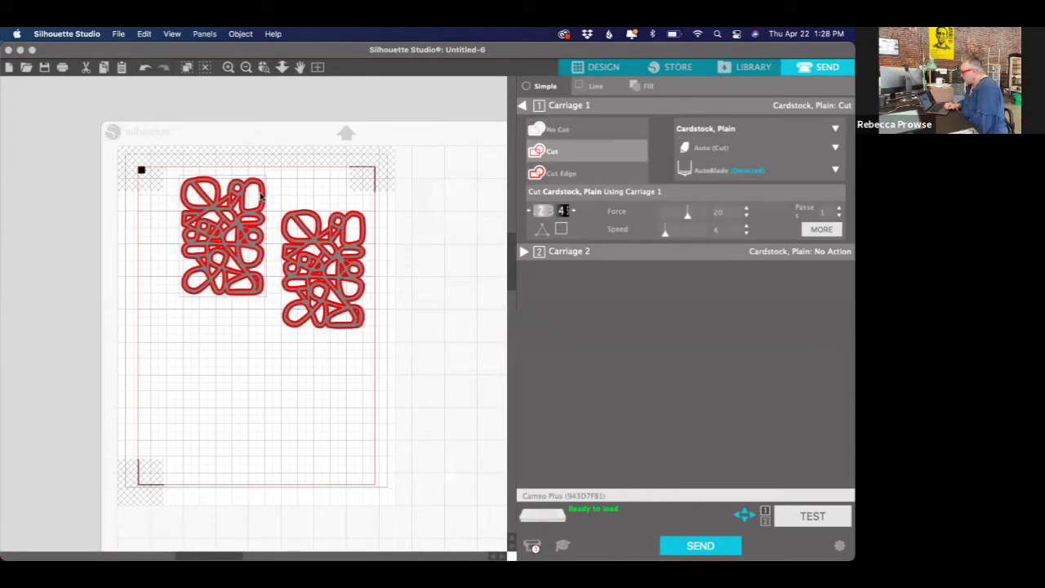
{"action": "left_click", "coordinate": [566, 131]}
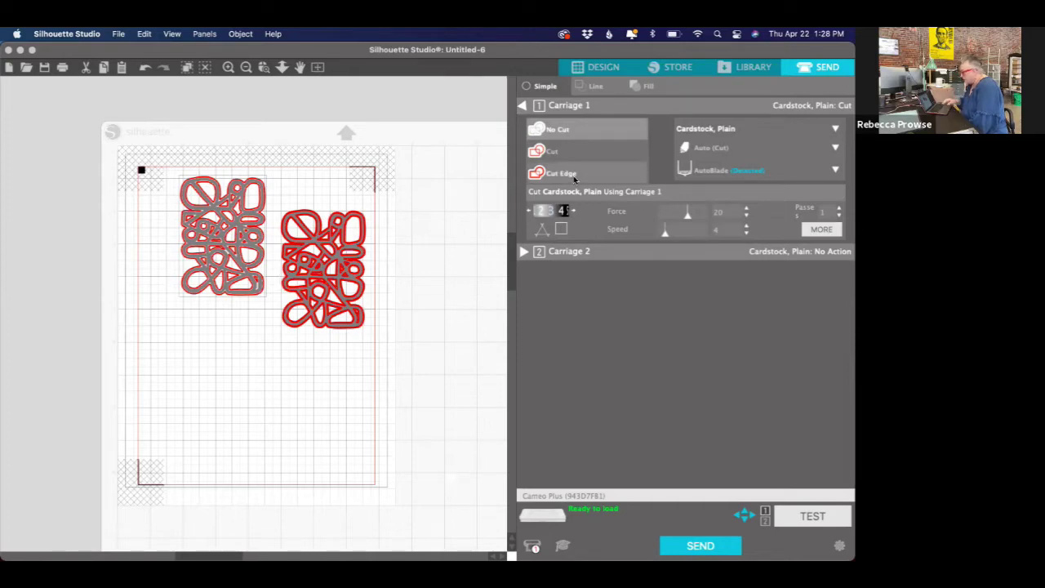
{"action": "left_click", "coordinate": [575, 175]}
{"action": "left_click", "coordinate": [572, 152]}
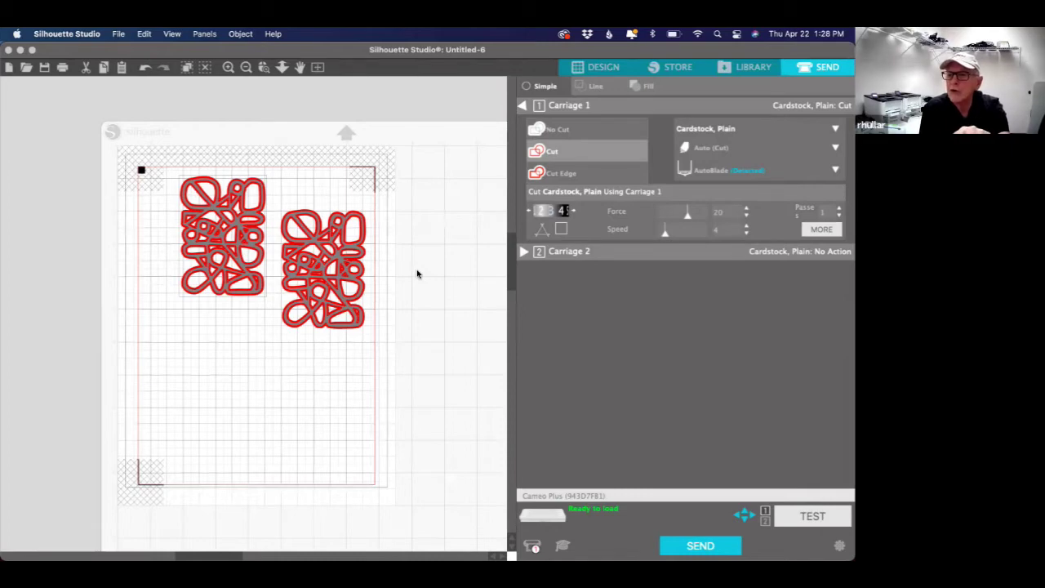
{"action": "left_click", "coordinate": [589, 177]}
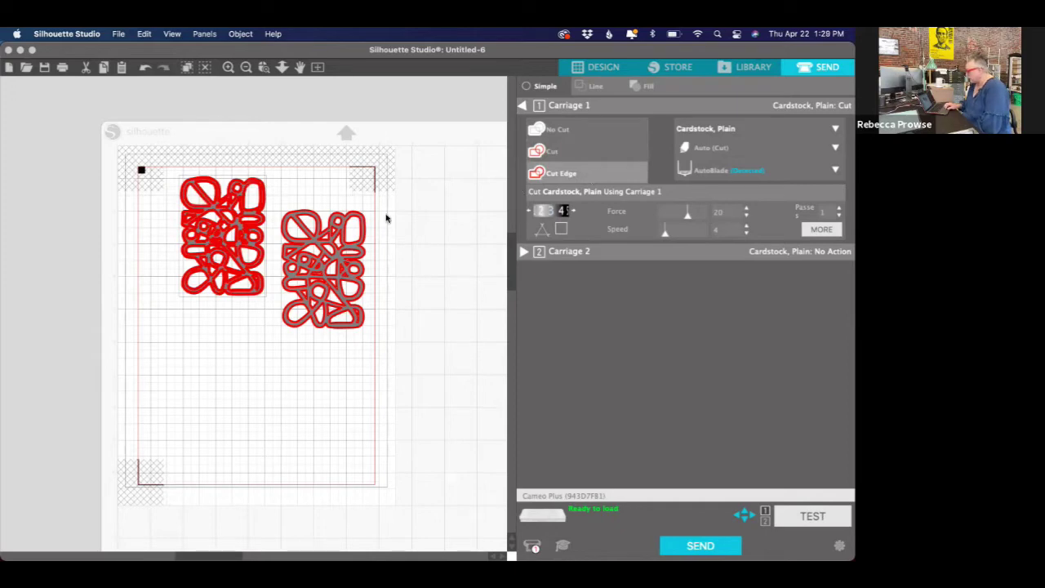
{"action": "left_click", "coordinate": [562, 132]}
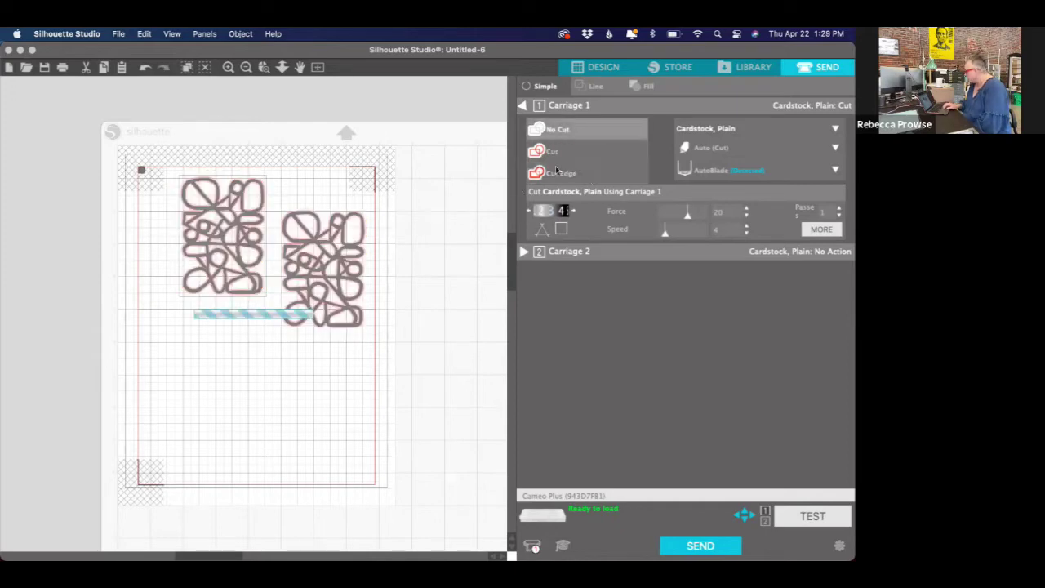
{"action": "left_click", "coordinate": [539, 172]}
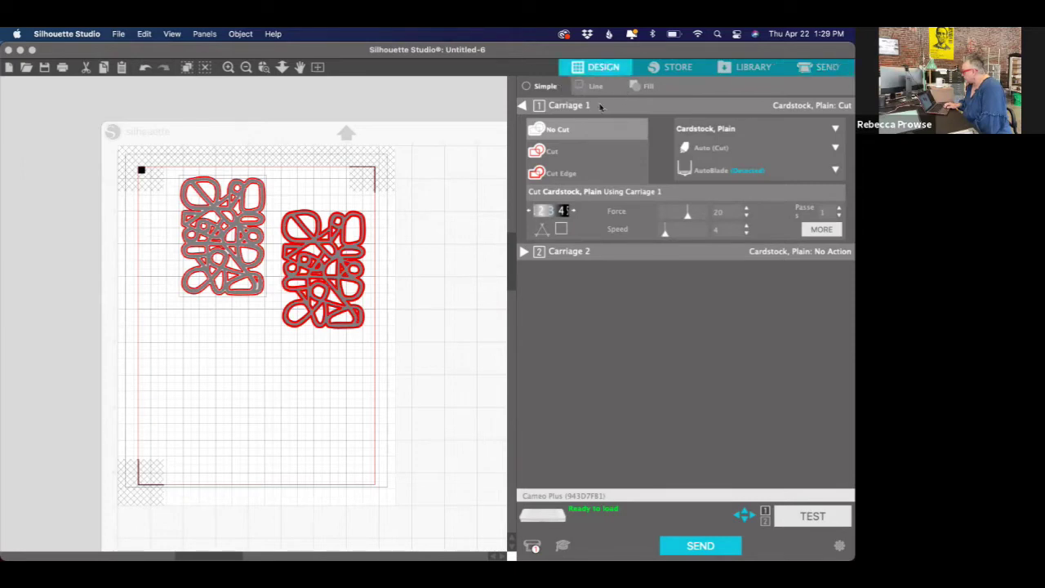
- Return to the design area and switch to the Rabble 2 document
{"action": "left_click", "coordinate": [599, 69]}
{"action": "left_click", "coordinate": [33, 102]}
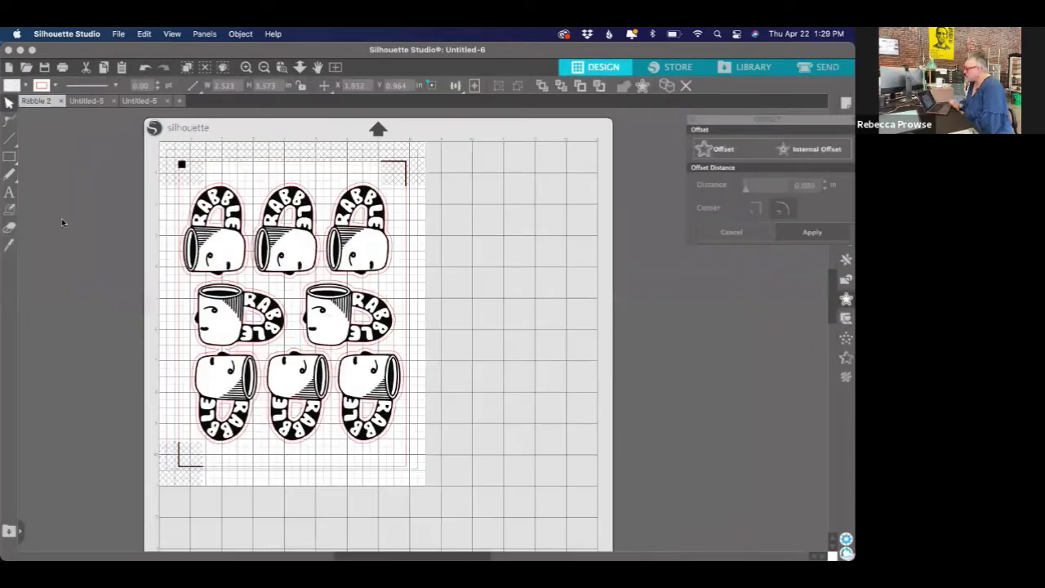